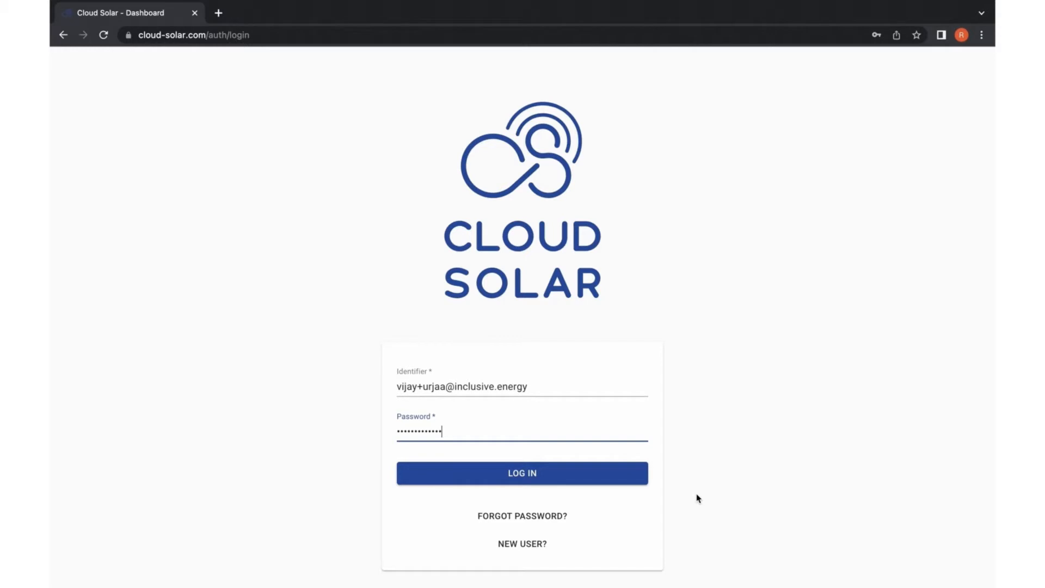
Step: Log in with the already entered credentials and open the list of customers
click(625, 469)
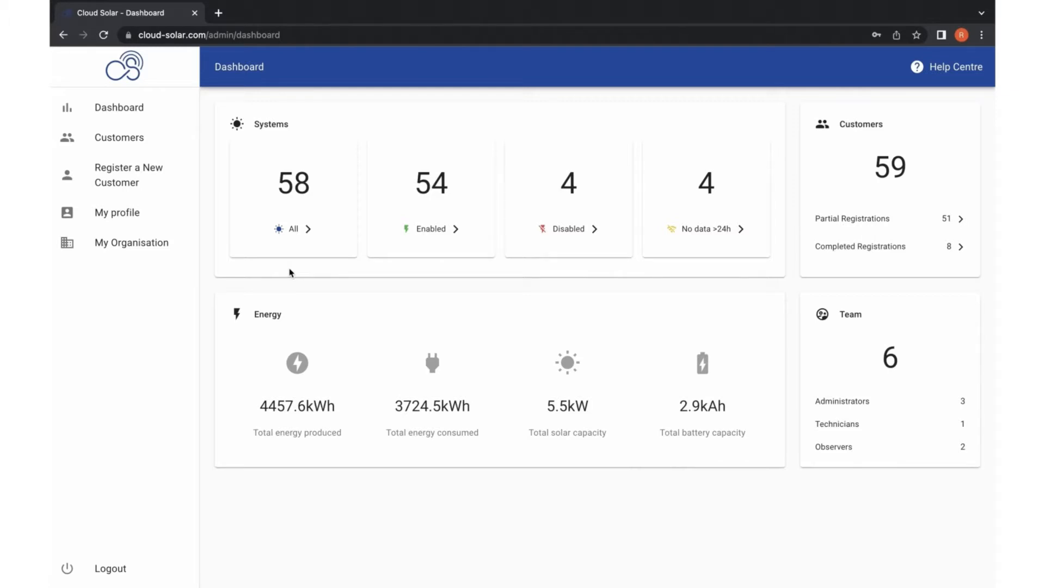
click(119, 137)
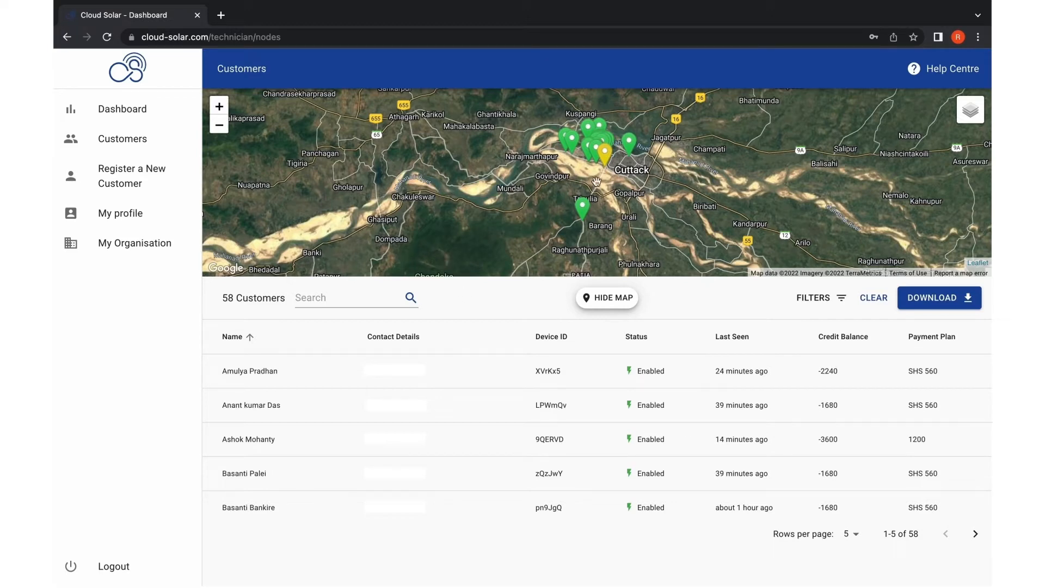
Step: Examine the customer map around Cuttack at closer range and view the details of individual device markers
drag(595, 178, 537, 232)
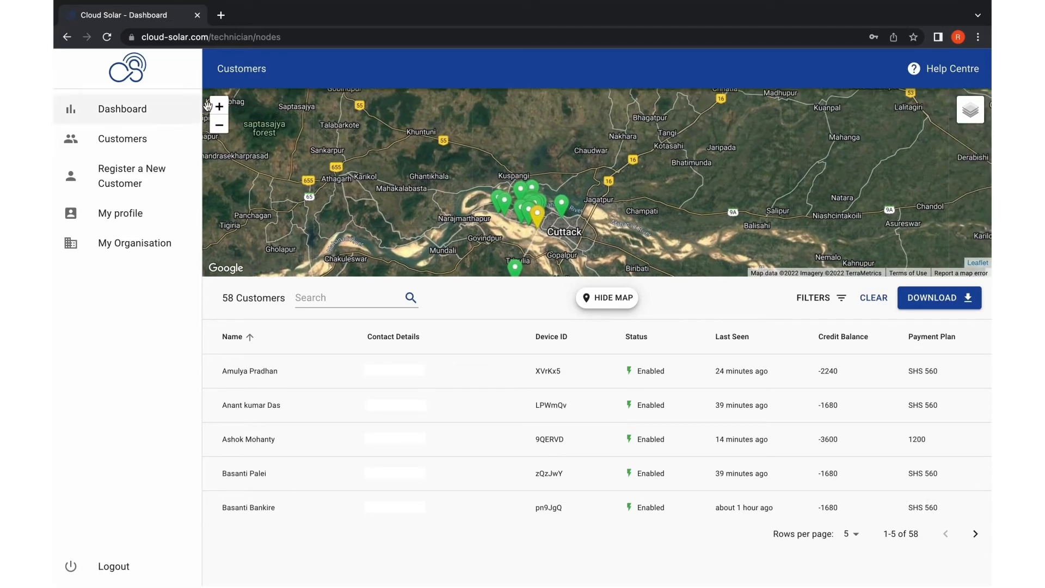
click(218, 107)
drag(362, 174, 419, 140)
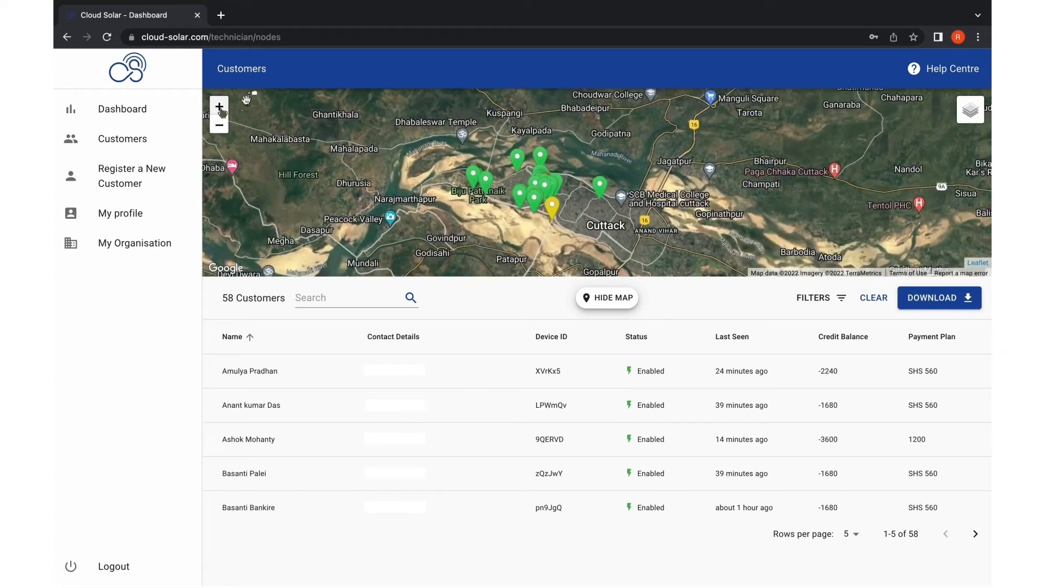
click(219, 106)
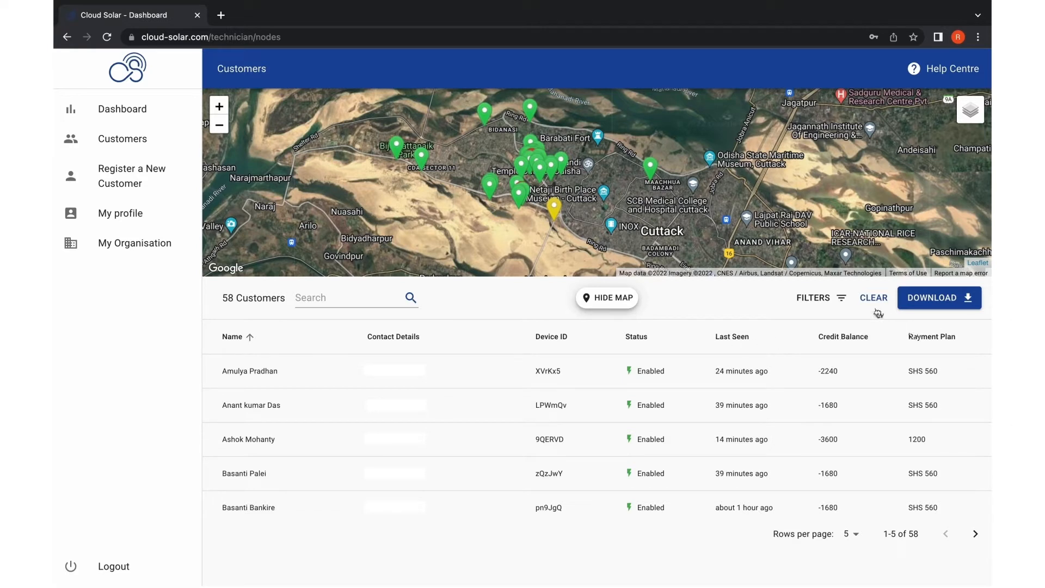
mouse_move(653, 184)
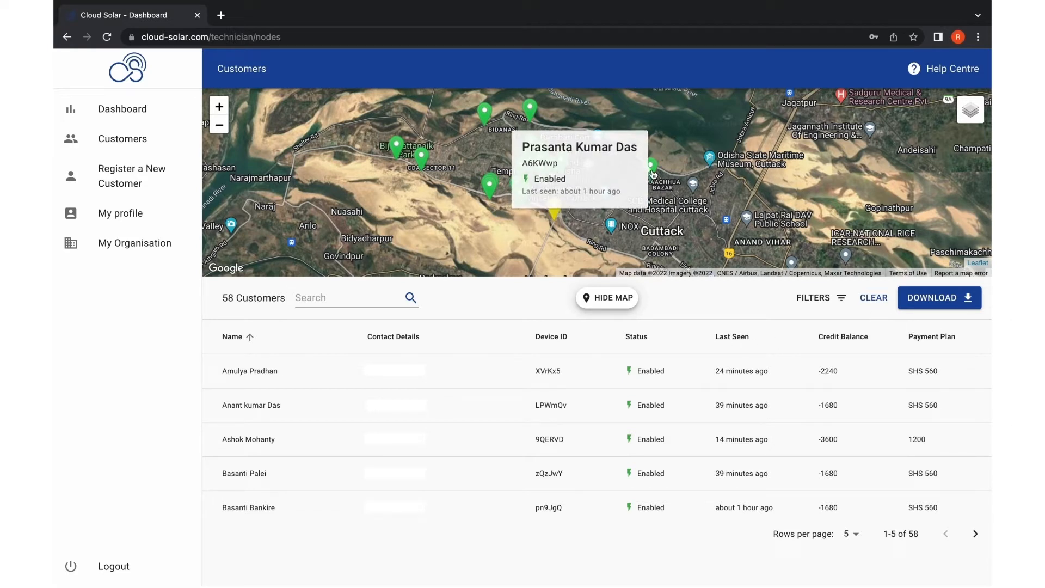
mouse_move(519, 185)
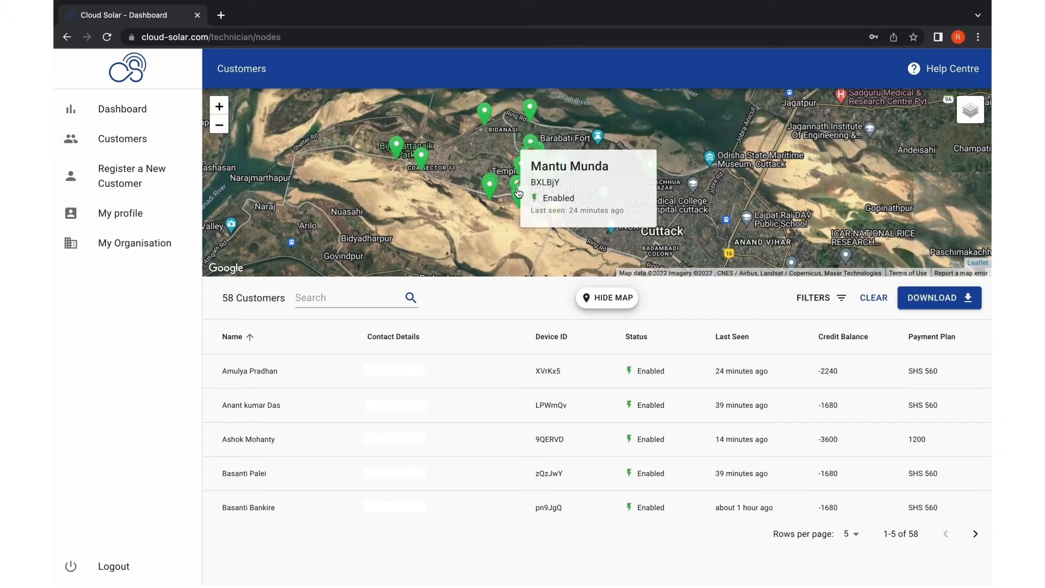
Step: Open the data of device XVrKx5 and disable its load, confirming with the account password and declining the browser's password update
click(253, 377)
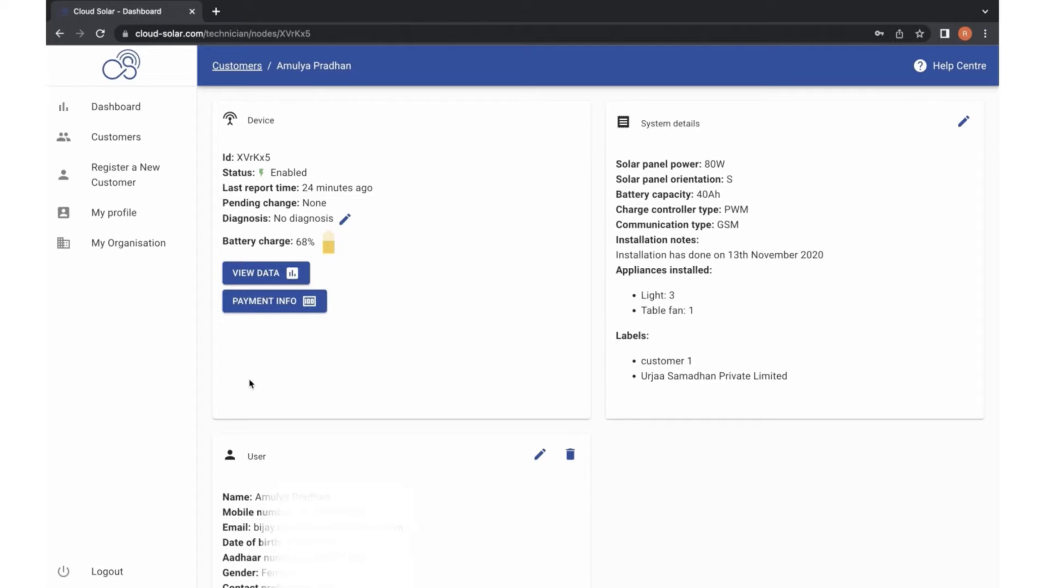
click(258, 273)
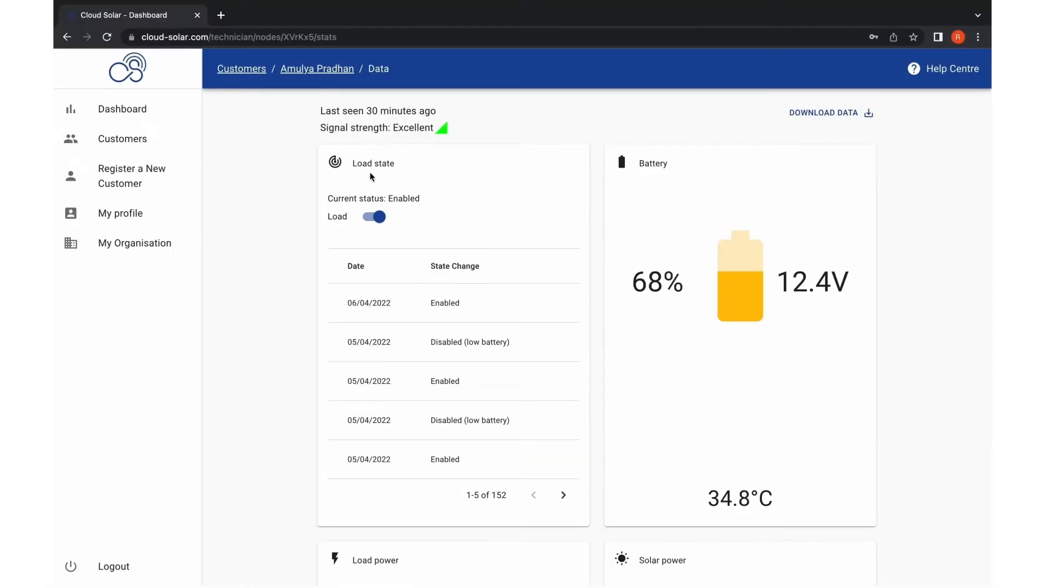
click(381, 218)
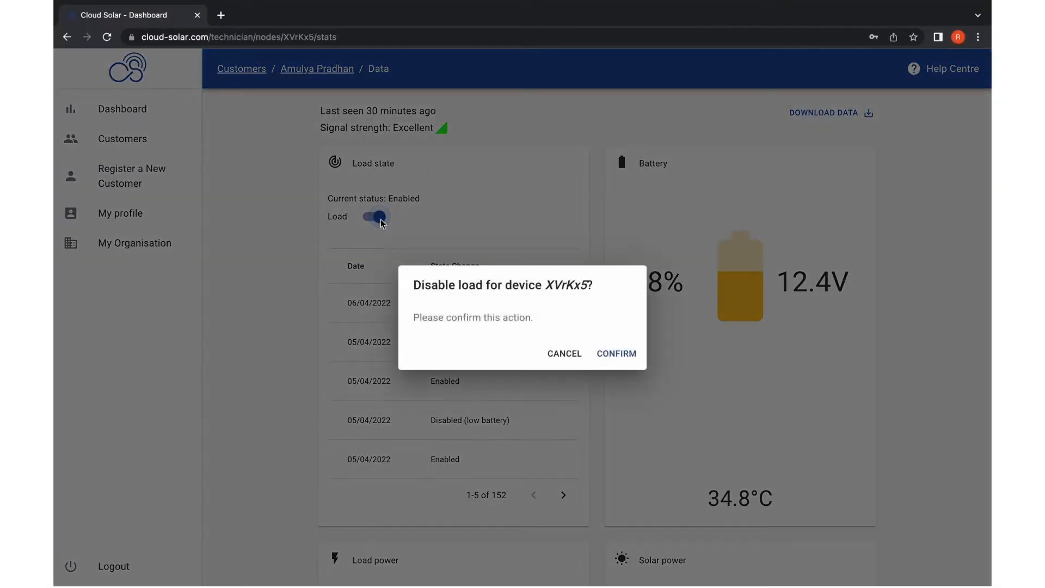
click(616, 354)
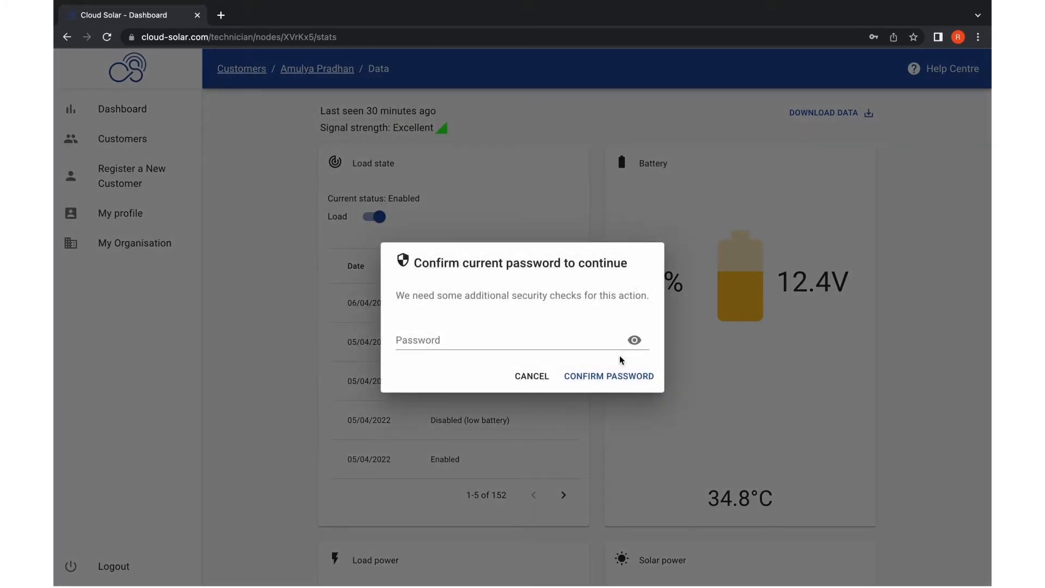
click(545, 339)
text(••••••••)
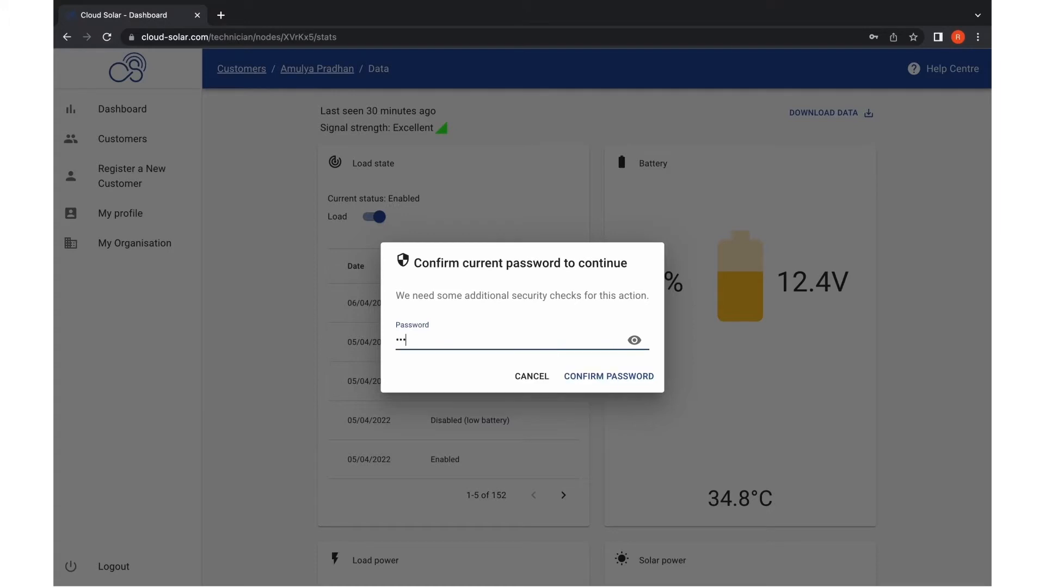
text(•••••)
key(Return)
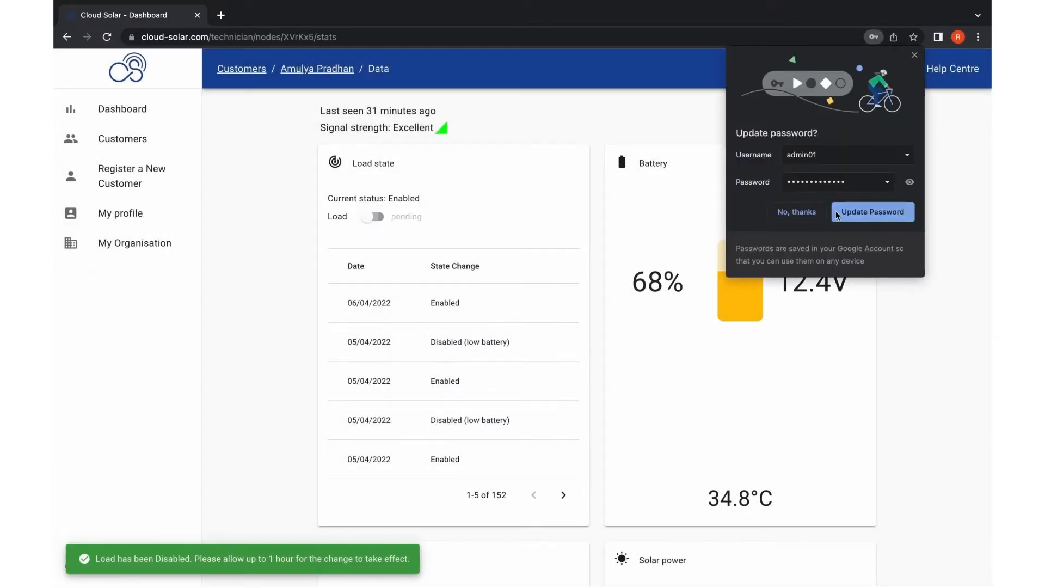
click(794, 213)
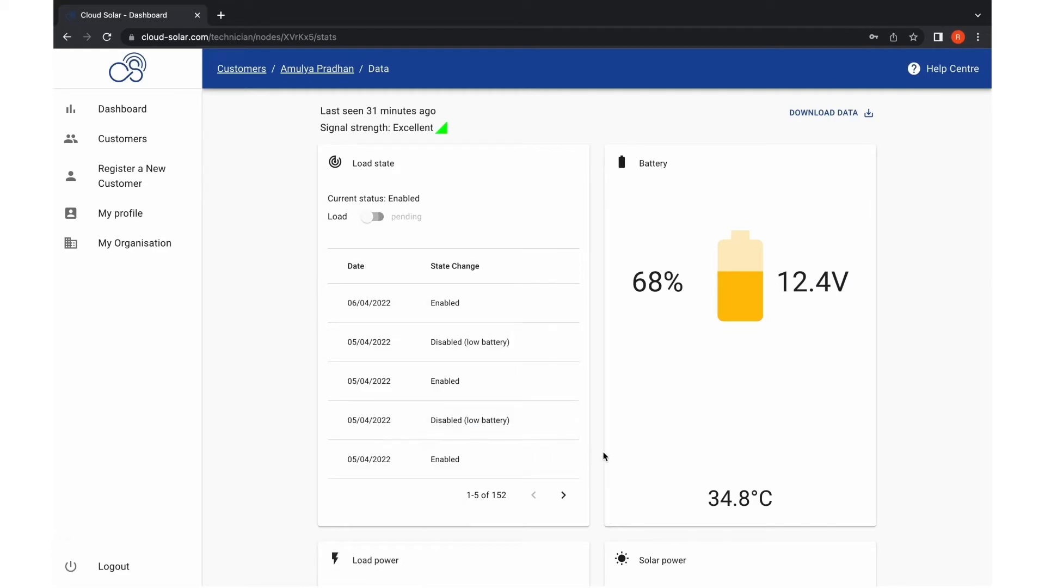
Step: Review the device's battery, load power, solar power, and production and consumption chart, and open the customer's payment info
scroll(604, 456, down, 1)
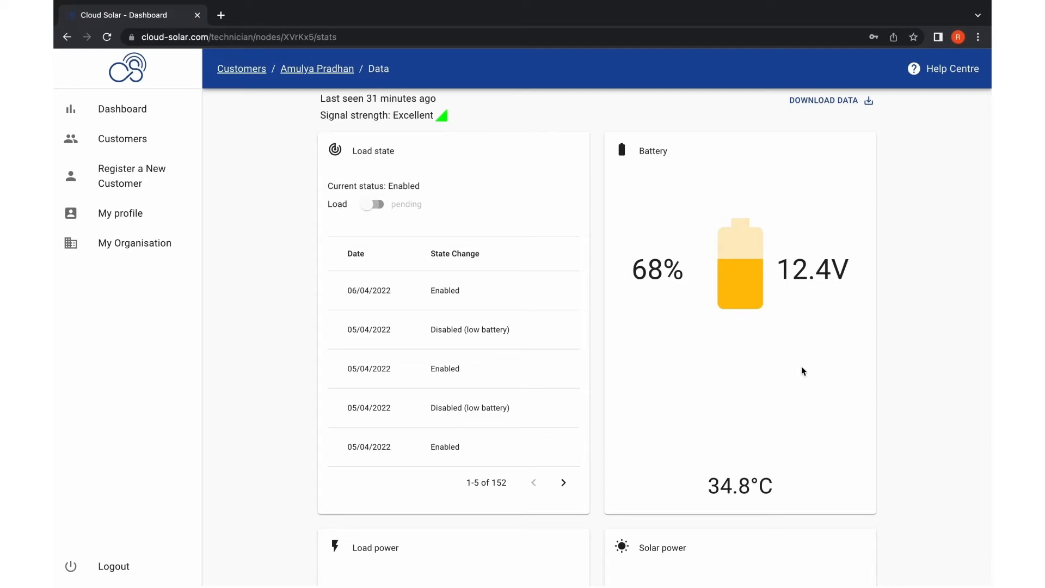
scroll(507, 402, down, 5)
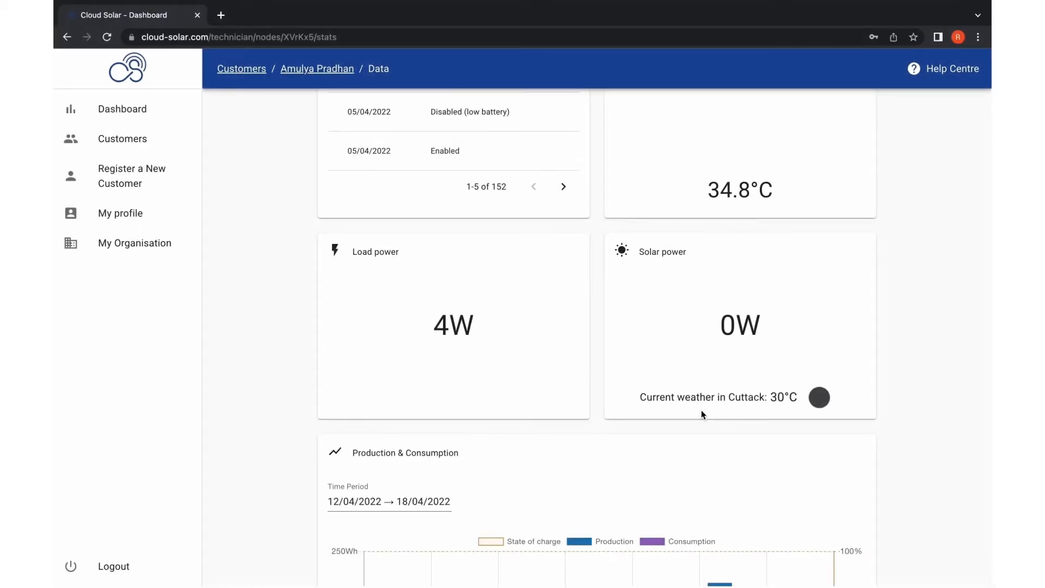
scroll(701, 412, down, 2)
scroll(701, 412, down, 3)
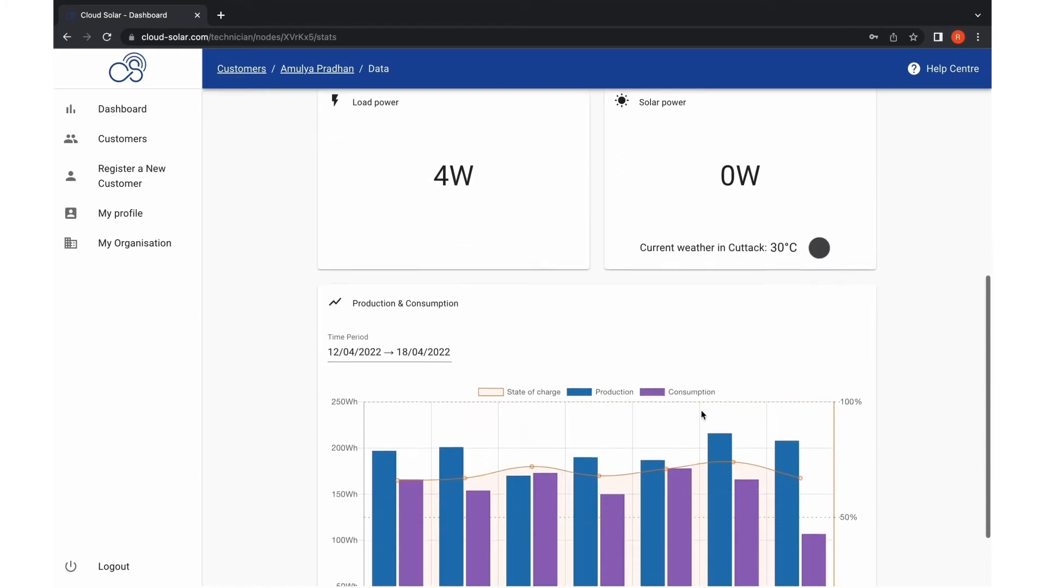
mouse_move(721, 412)
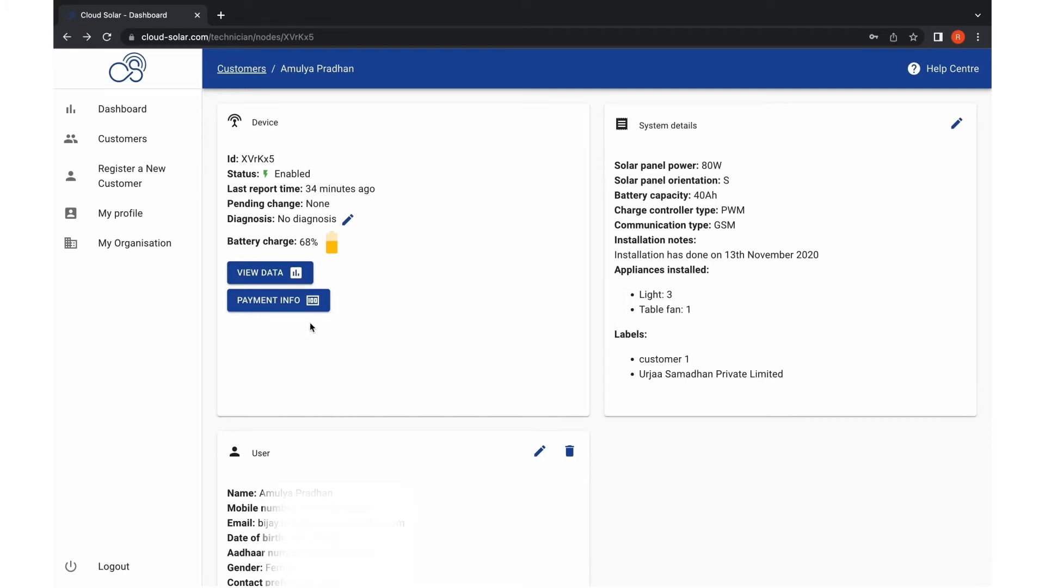
click(292, 302)
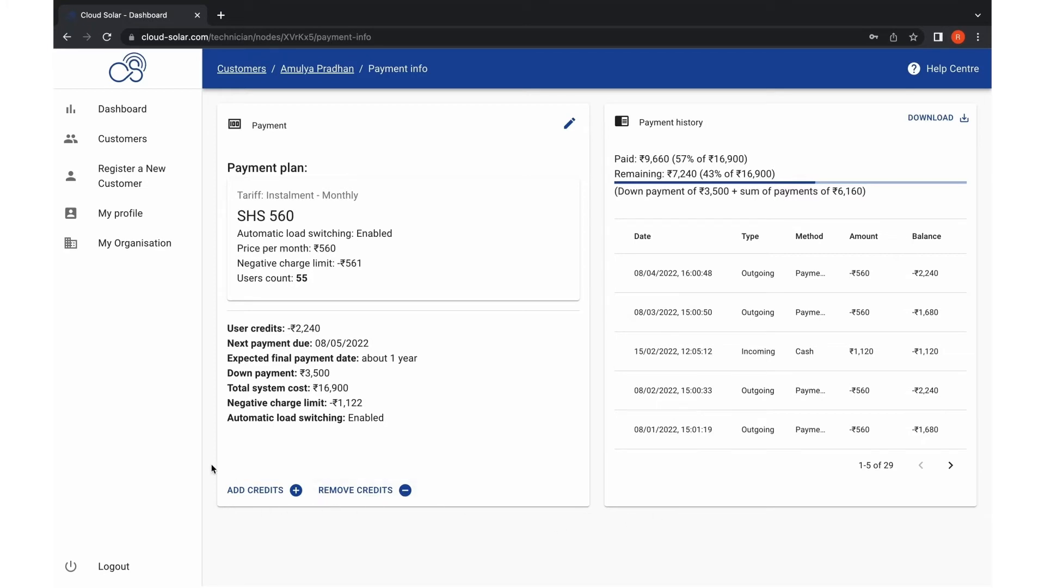
Step: Start registering a new customer with the Cloud Solar device ID xy8E2z
click(196, 182)
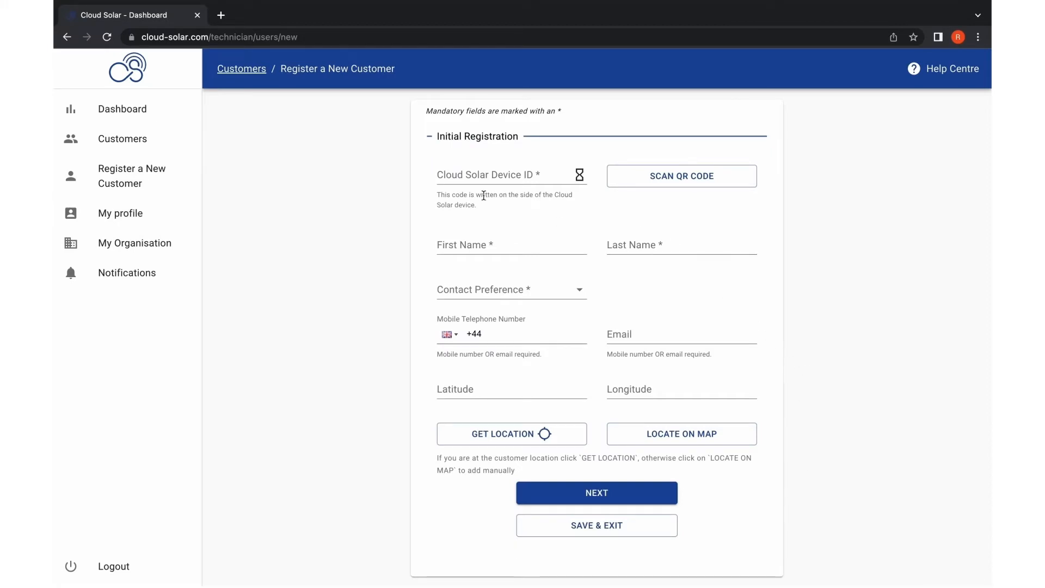
click(453, 178)
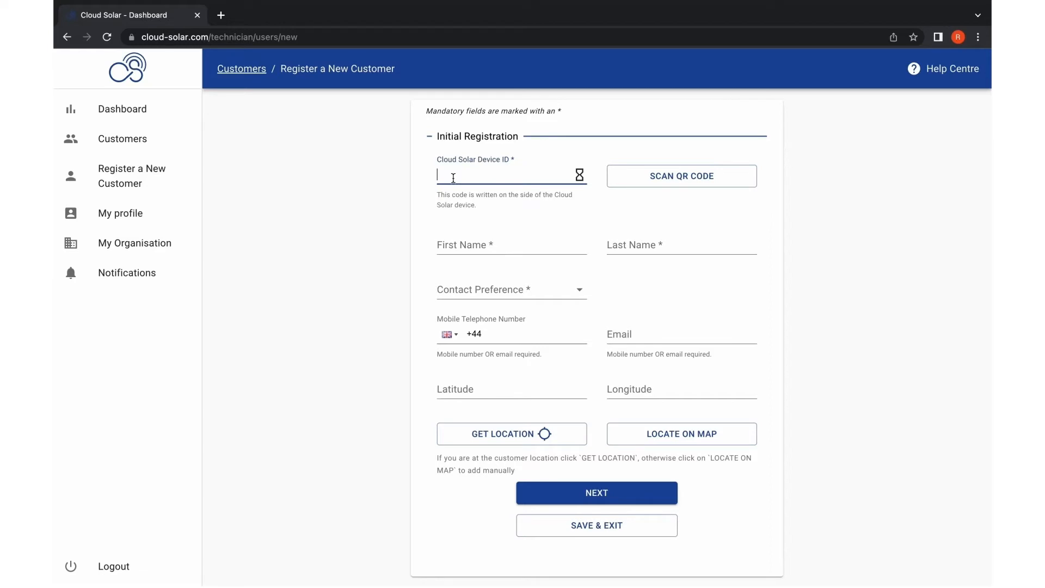
text(xy8)
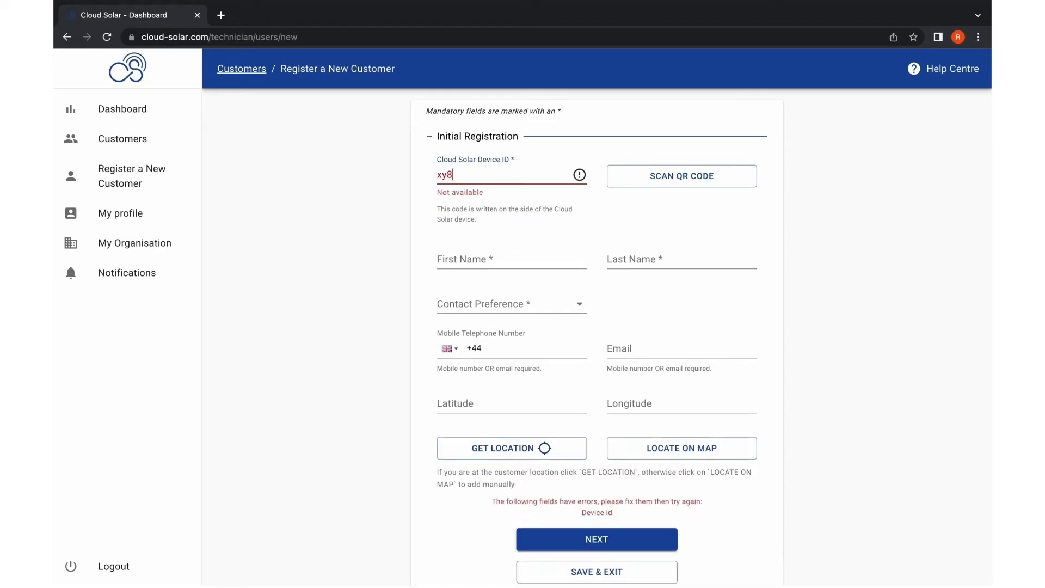
text(E2z)
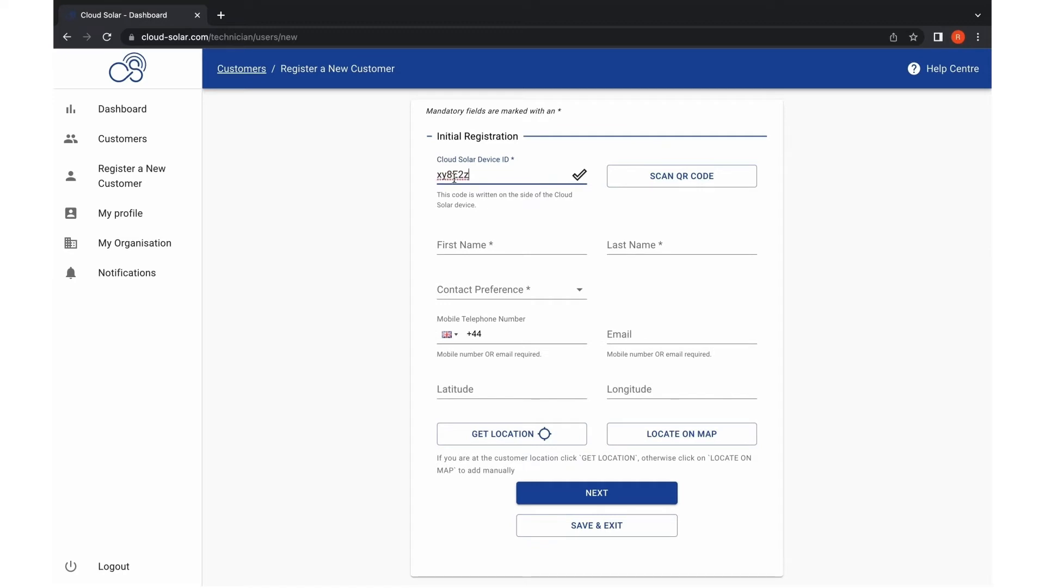
Step: Fill in the customer's name and e-mail from the saved autofill entry, set the contact preference to Email, and submit the initial registration
click(511, 241)
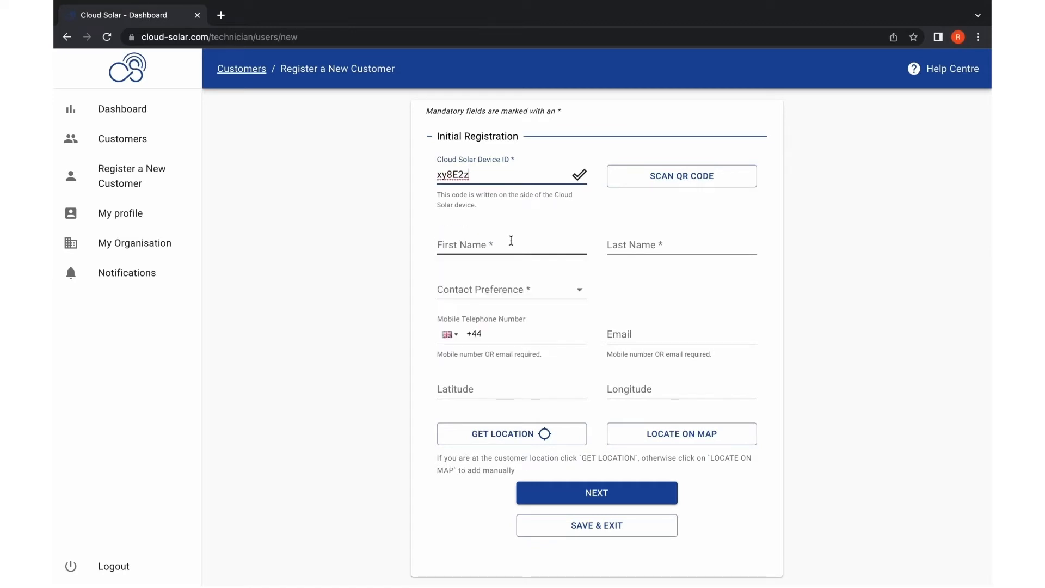
click(511, 240)
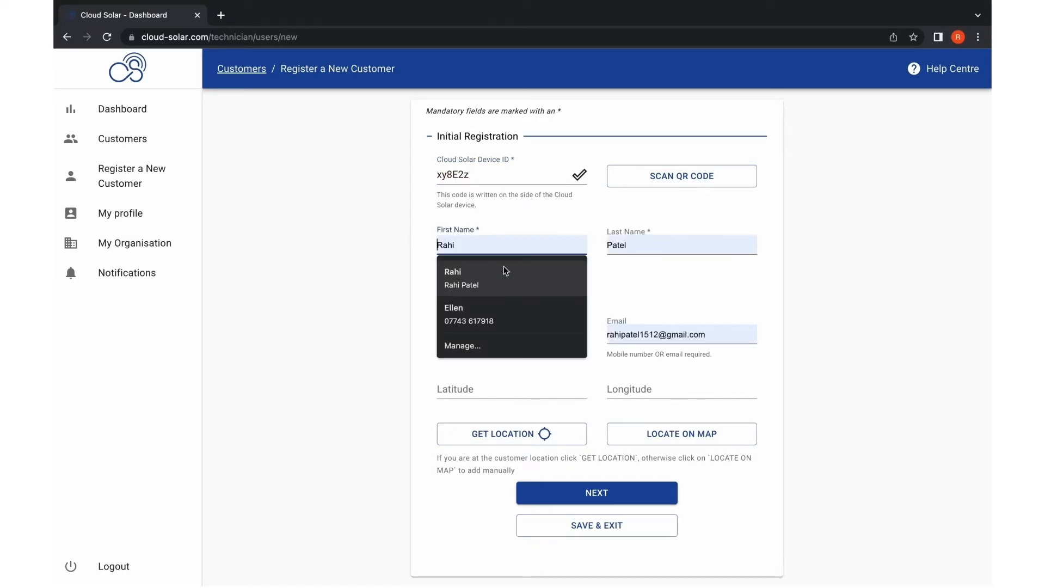
click(504, 270)
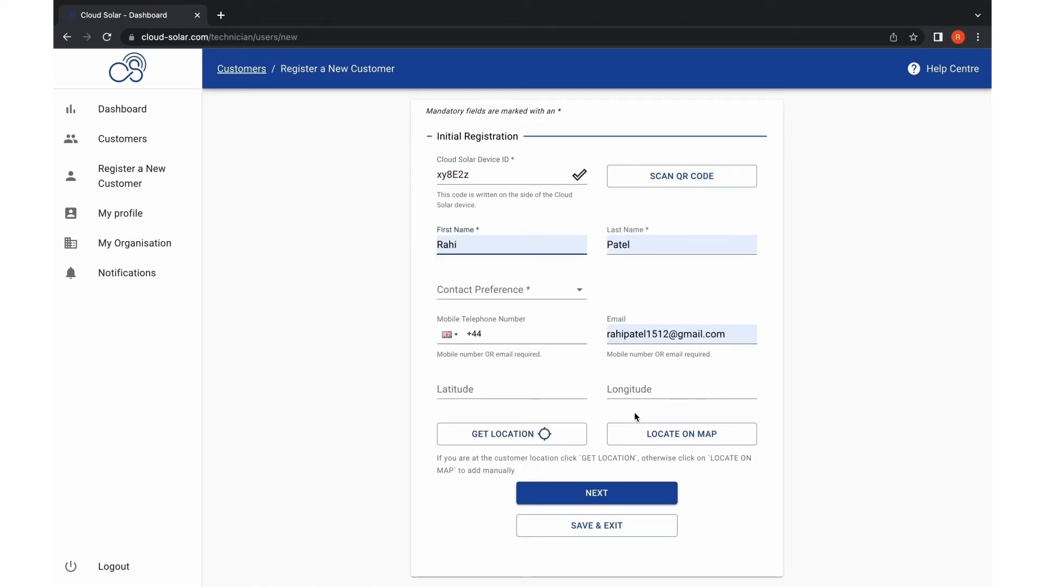
click(551, 294)
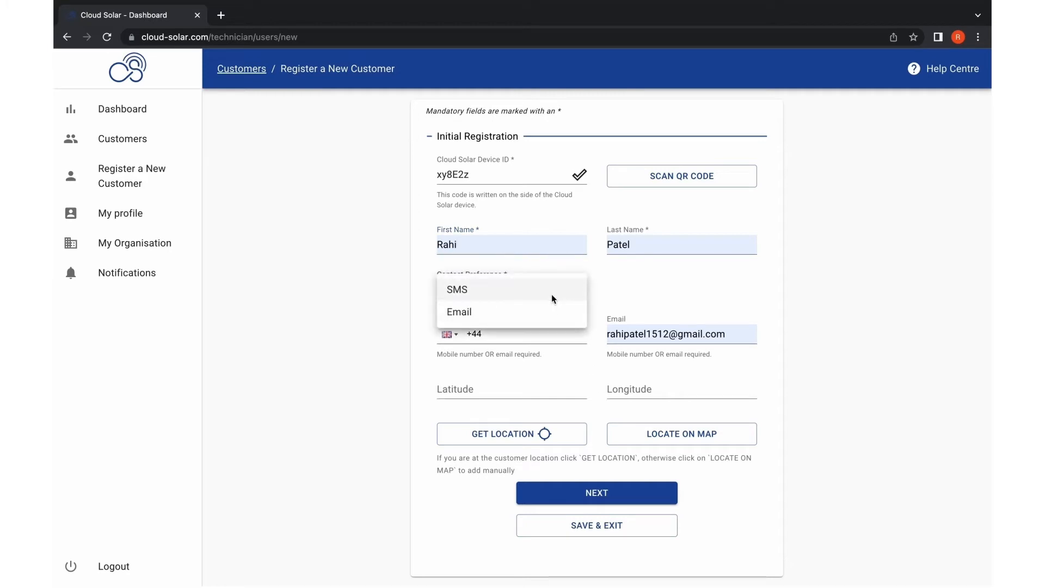
click(531, 316)
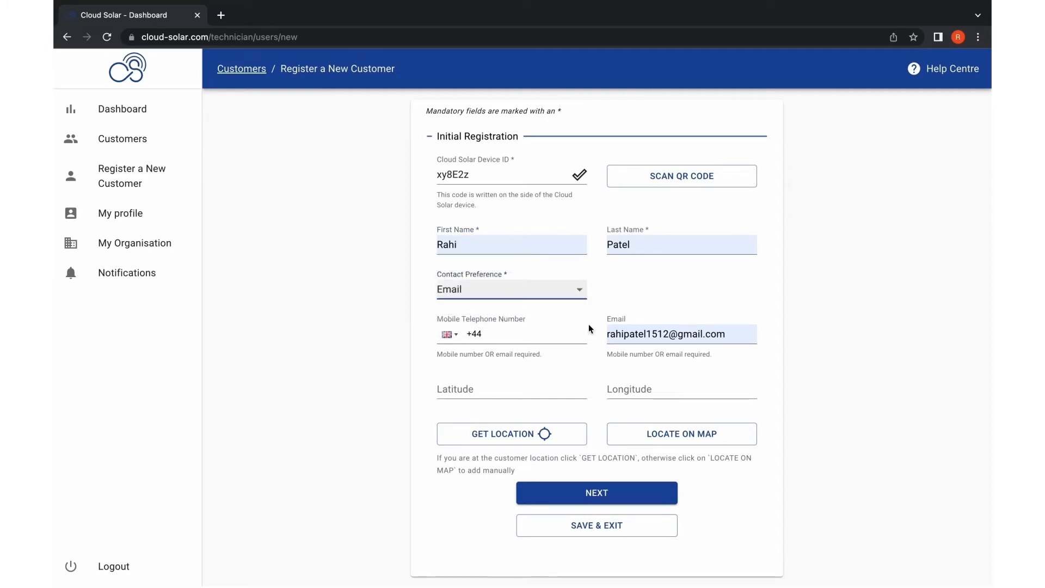
scroll(585, 460, down, 1)
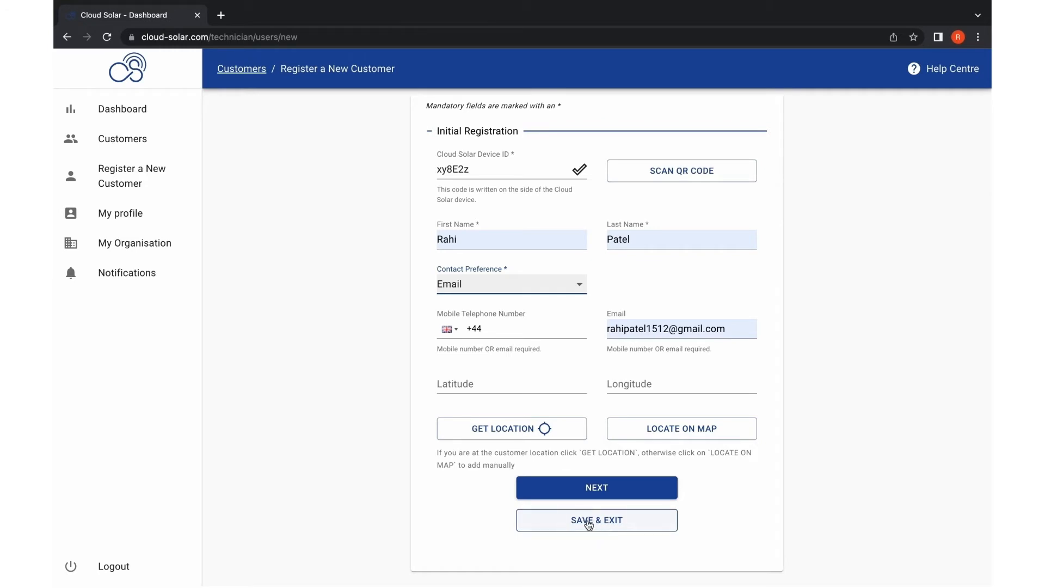
click(601, 486)
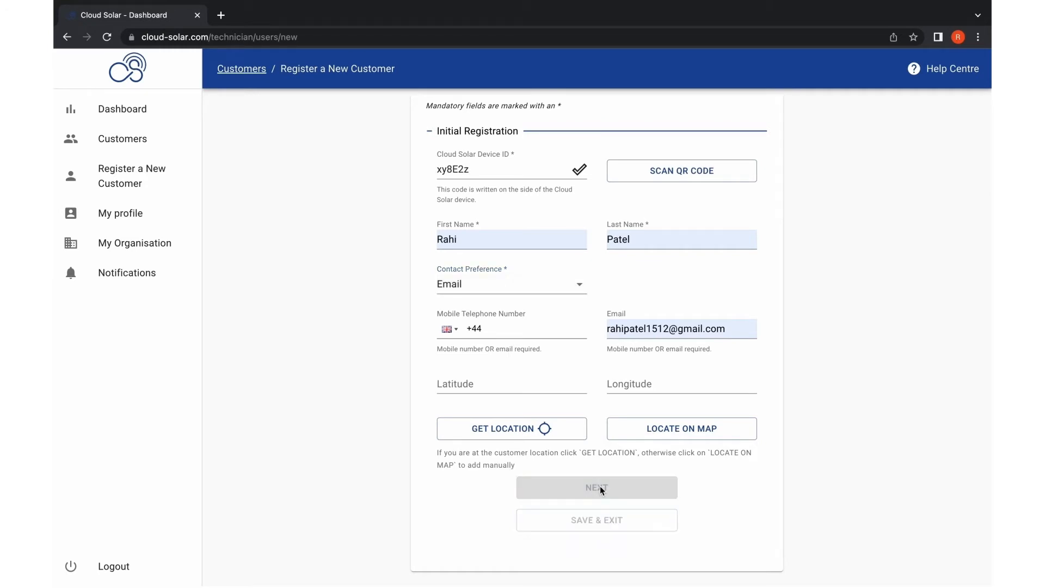
Step: Enter the customer's date of birth, set the gender to Female, and continue to the payment plan section
scroll(544, 253, down, 1)
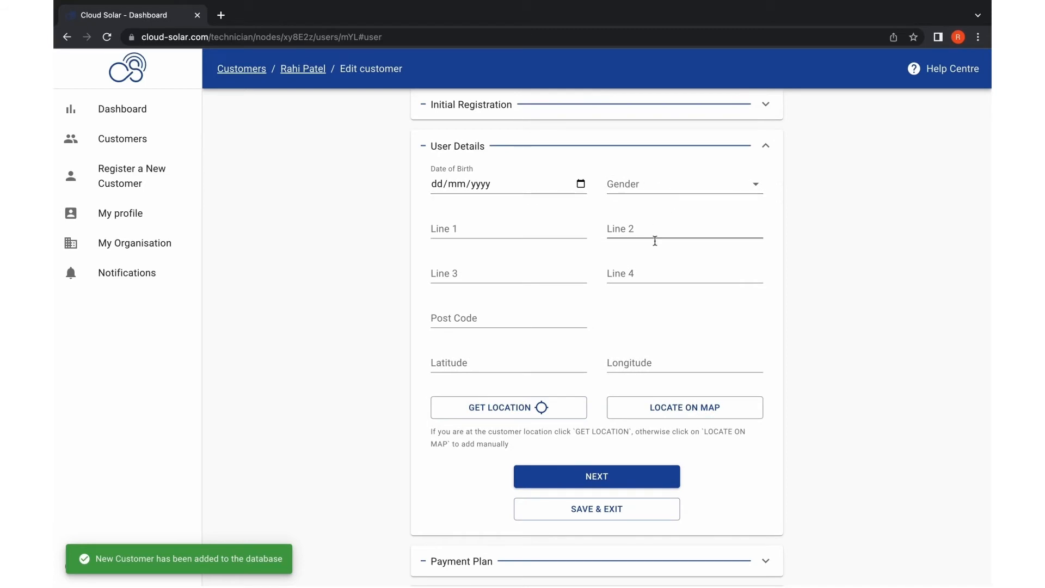
scroll(679, 428, down, 1)
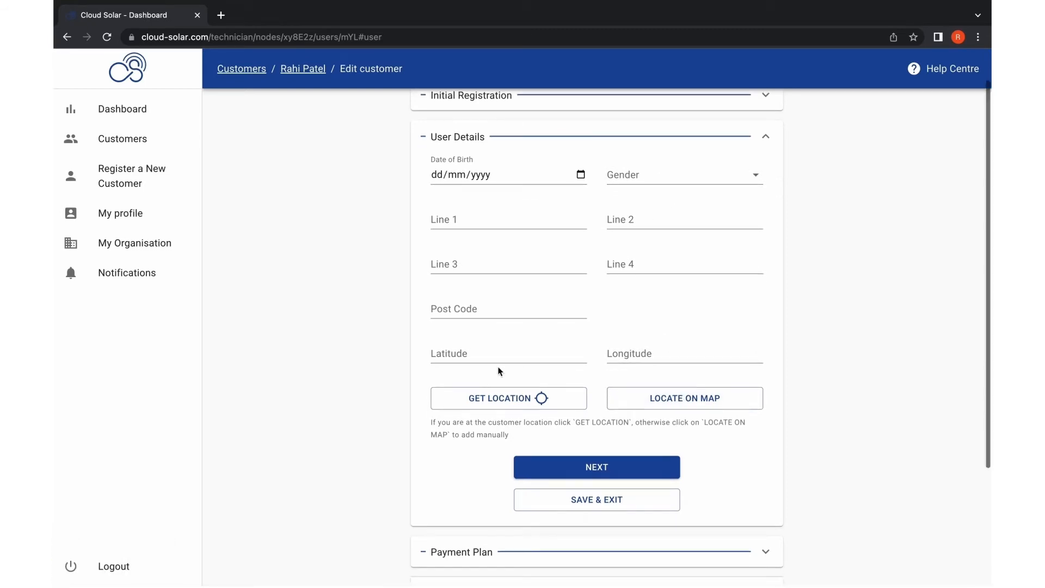
click(481, 175)
click(436, 175)
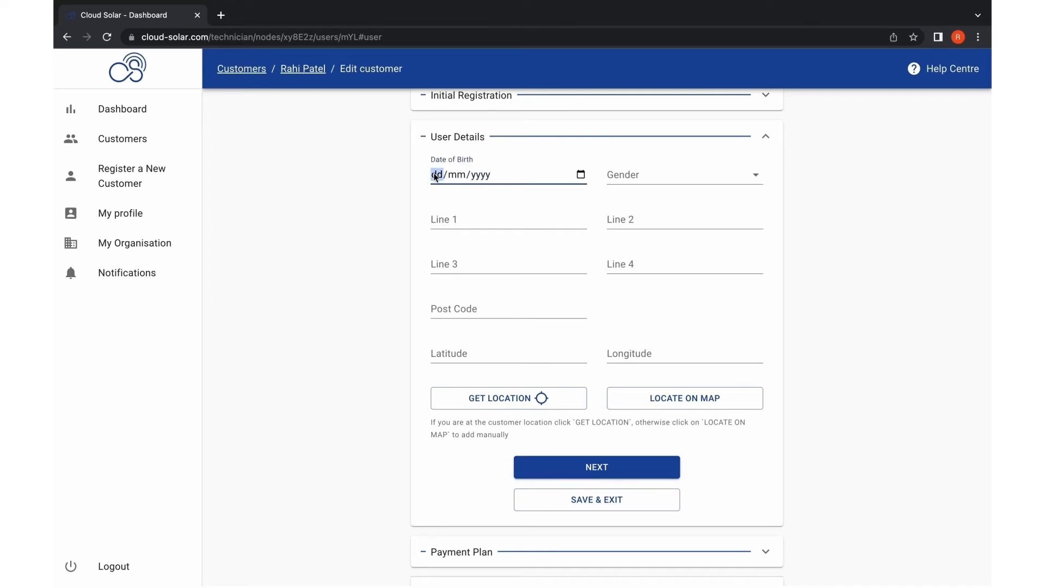
text(15/12/1998)
click(626, 175)
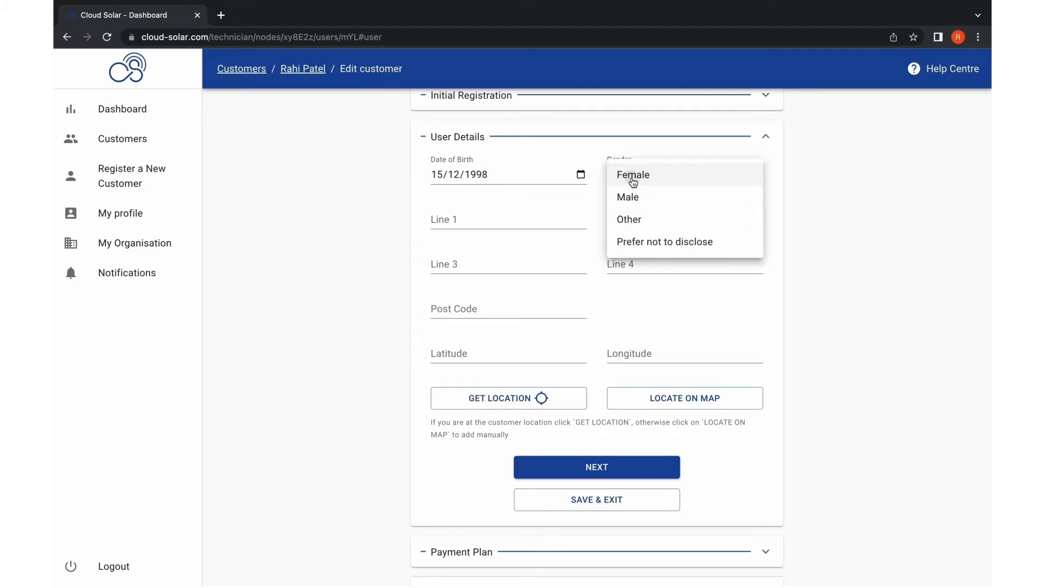
click(630, 175)
scroll(531, 258, down, 2)
click(569, 367)
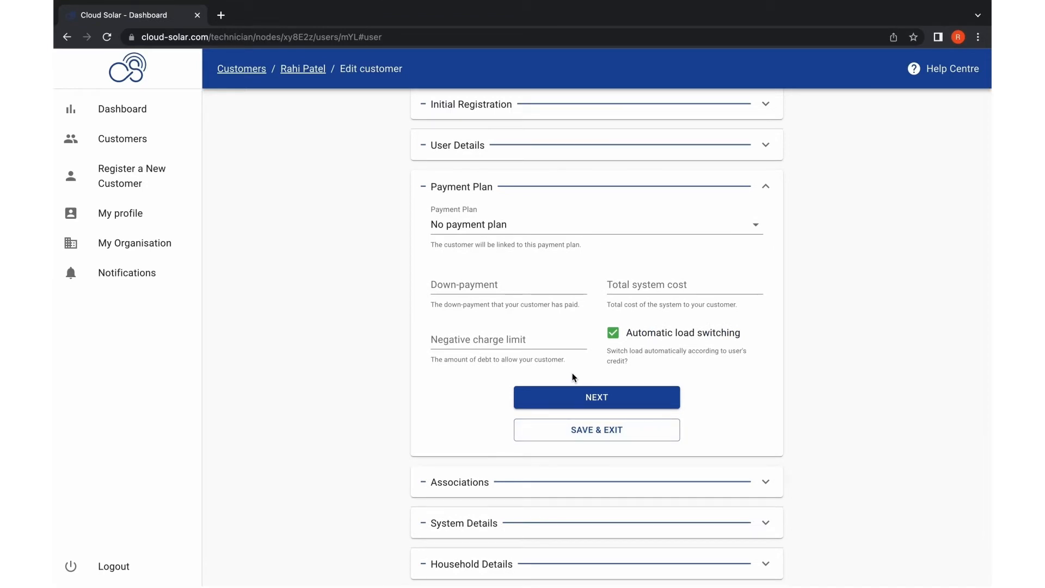
Step: Link the customer to the Usage (Usage-based) payment plan and continue to the associations section
click(634, 225)
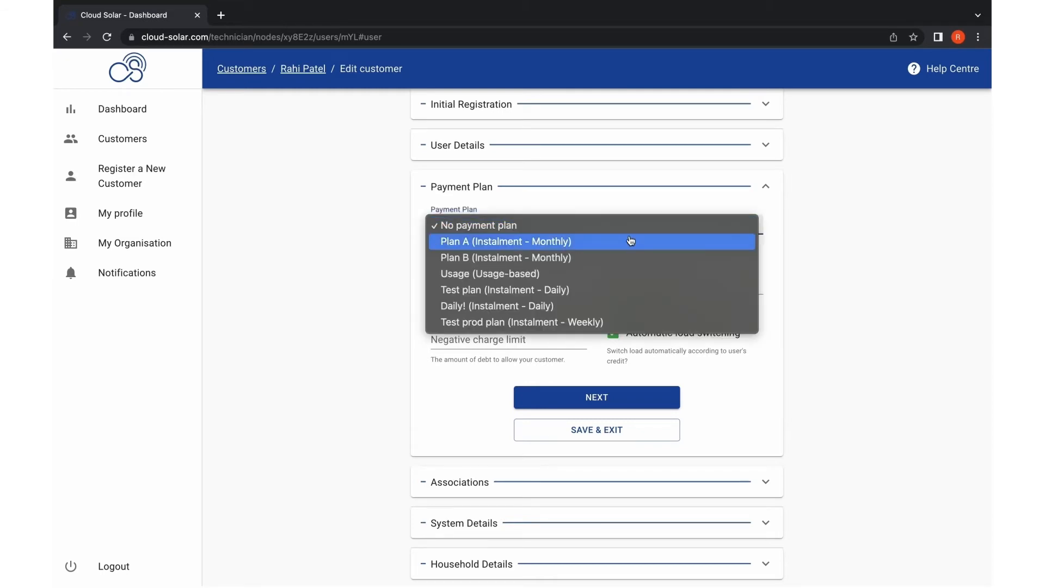
click(610, 273)
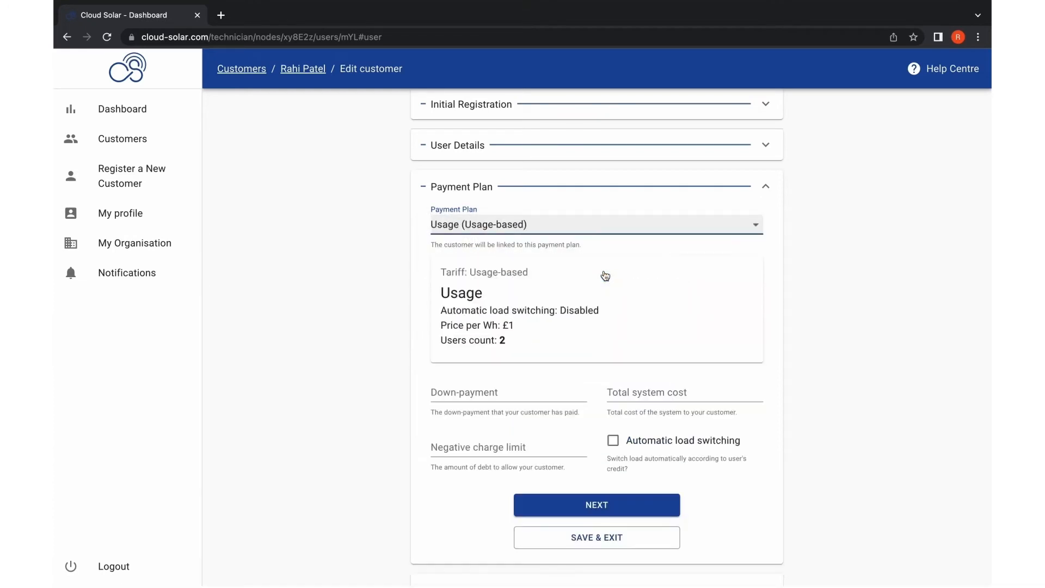
scroll(523, 381, down, 2)
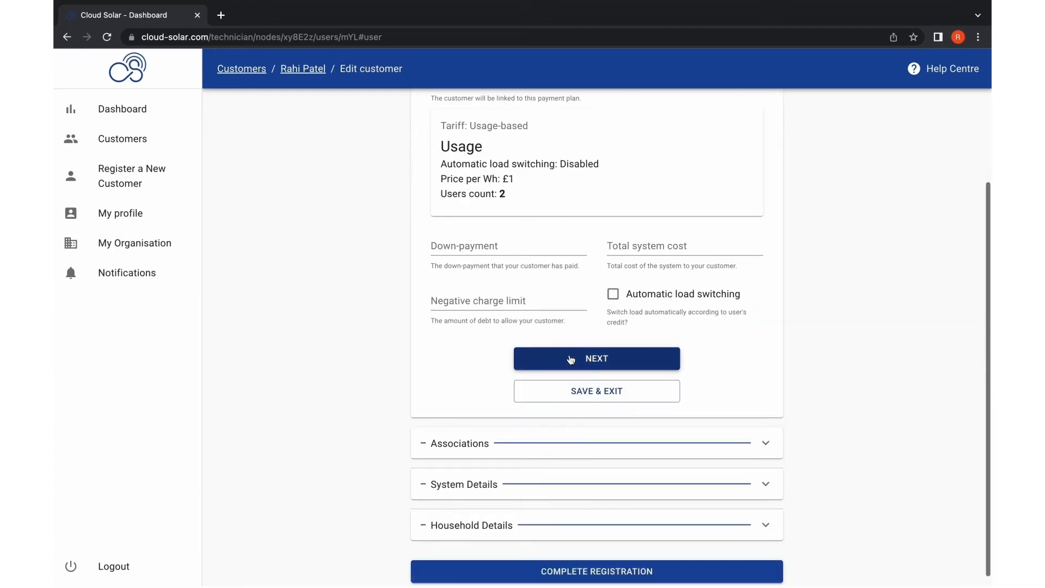
click(569, 425)
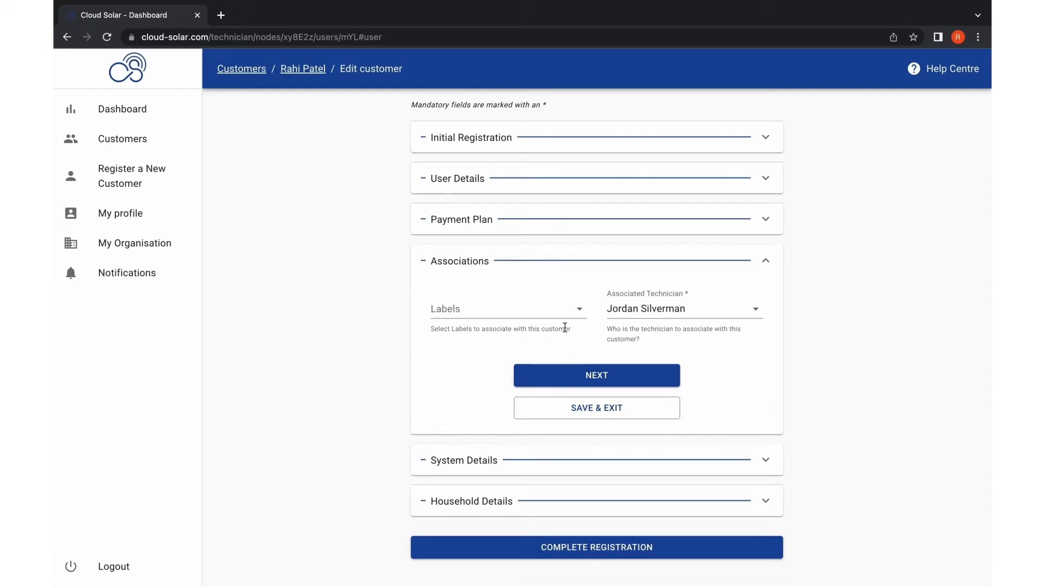
Step: Assign the label "Steve's organisation" to the customer and continue to the system details section
click(580, 310)
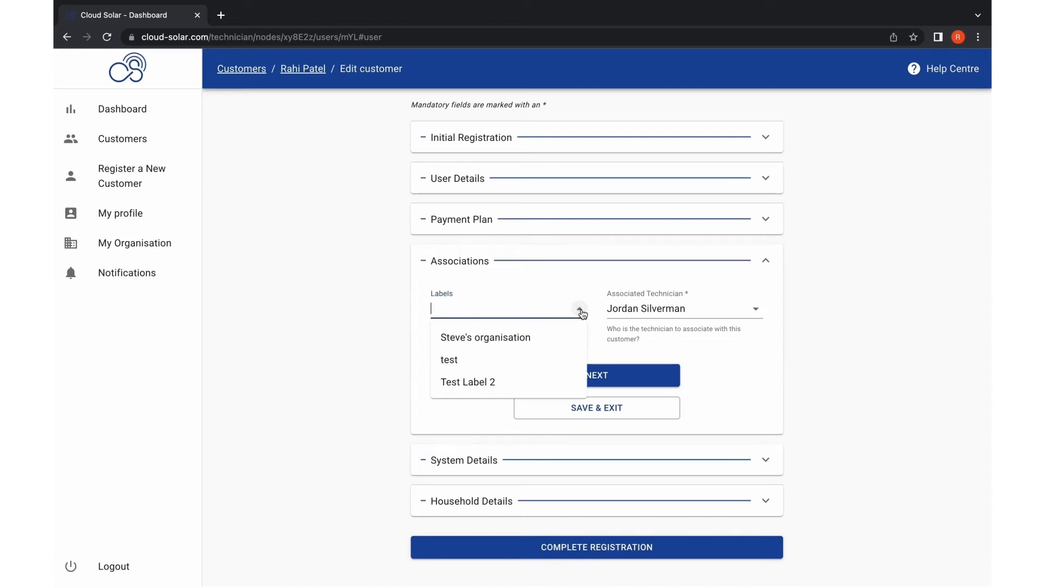
click(577, 338)
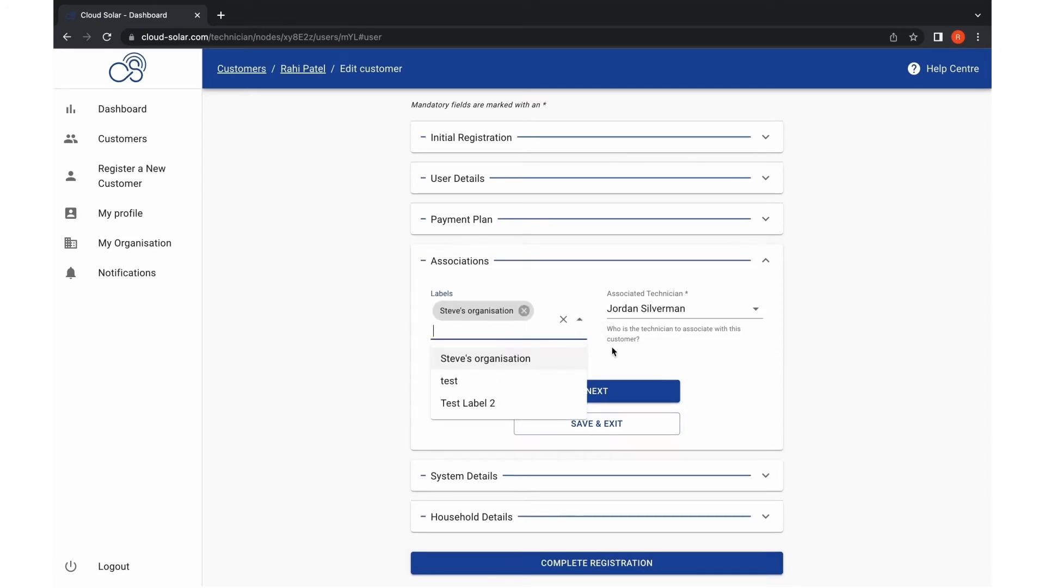
click(626, 344)
click(634, 383)
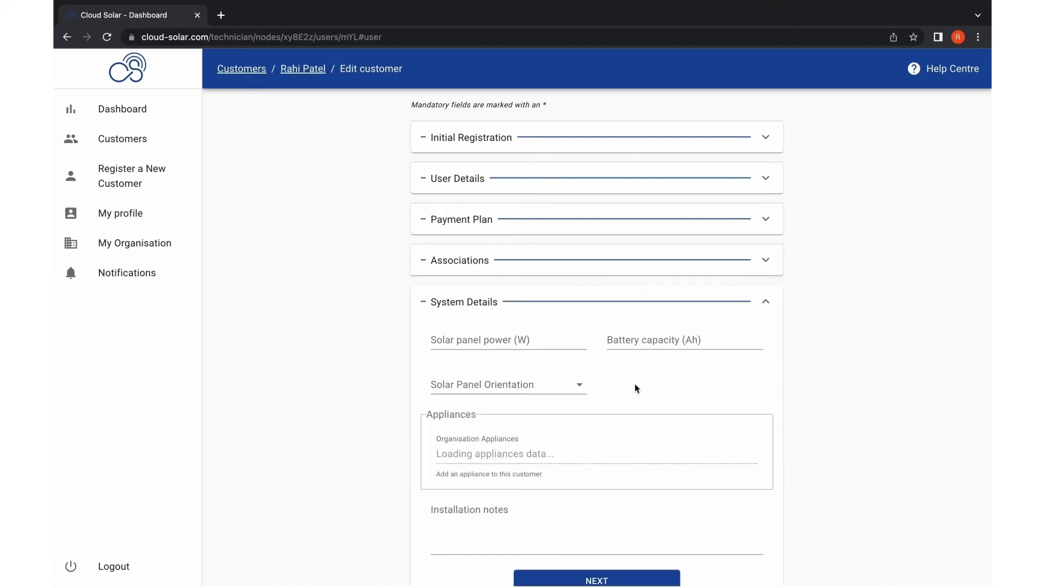
Step: Set the solar panel orientation to NE and the battery capacity to 12 Ah, and continue to the household details
scroll(635, 383, down, 4)
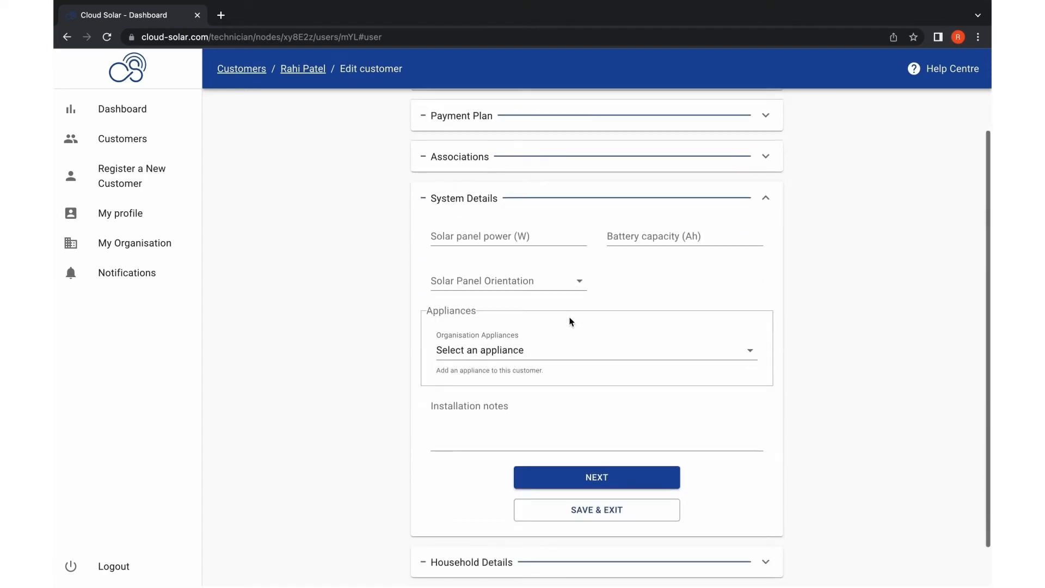
scroll(569, 321, down, 1)
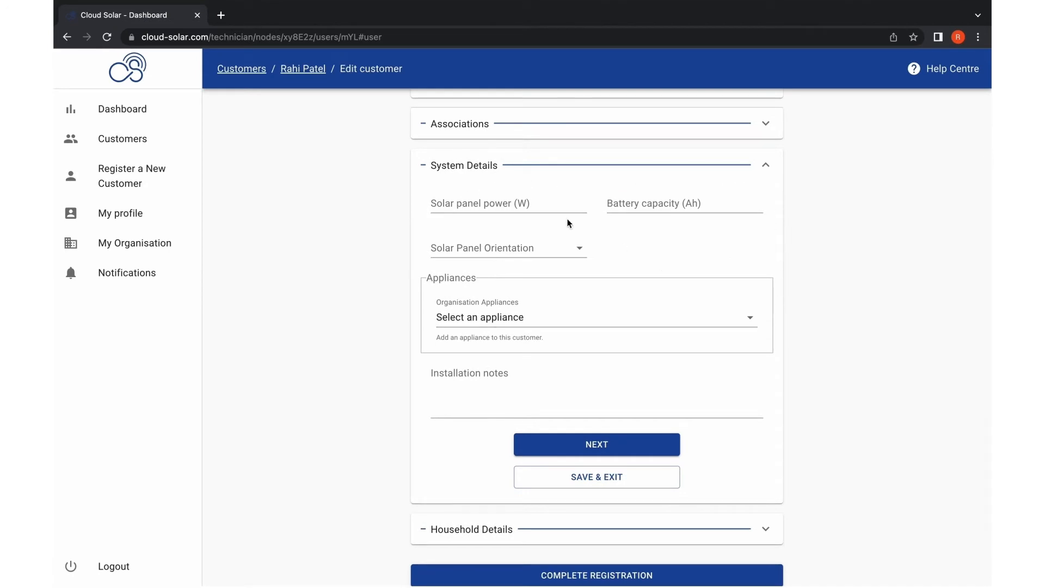
click(579, 249)
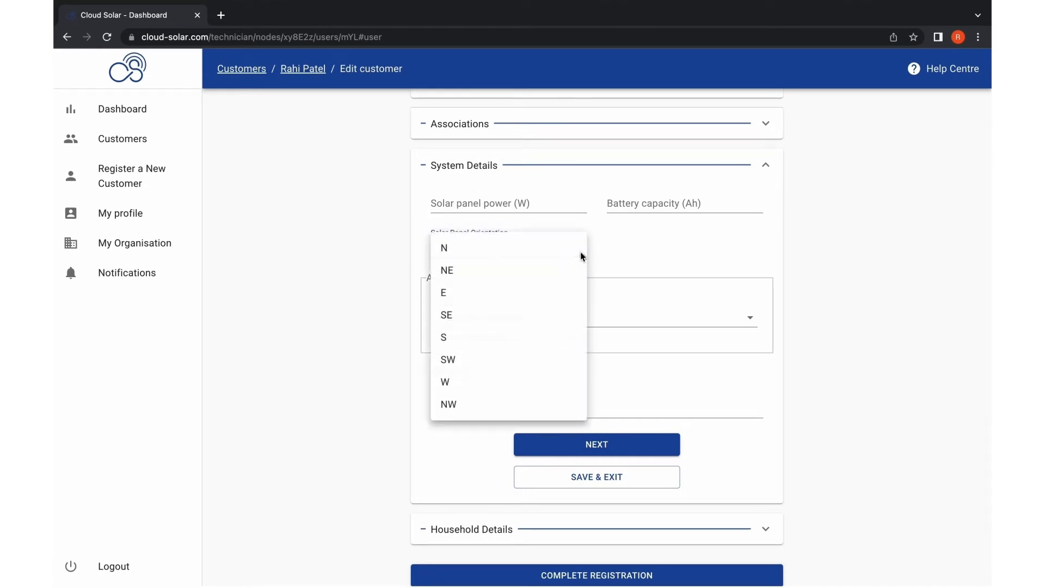
click(544, 269)
click(631, 206)
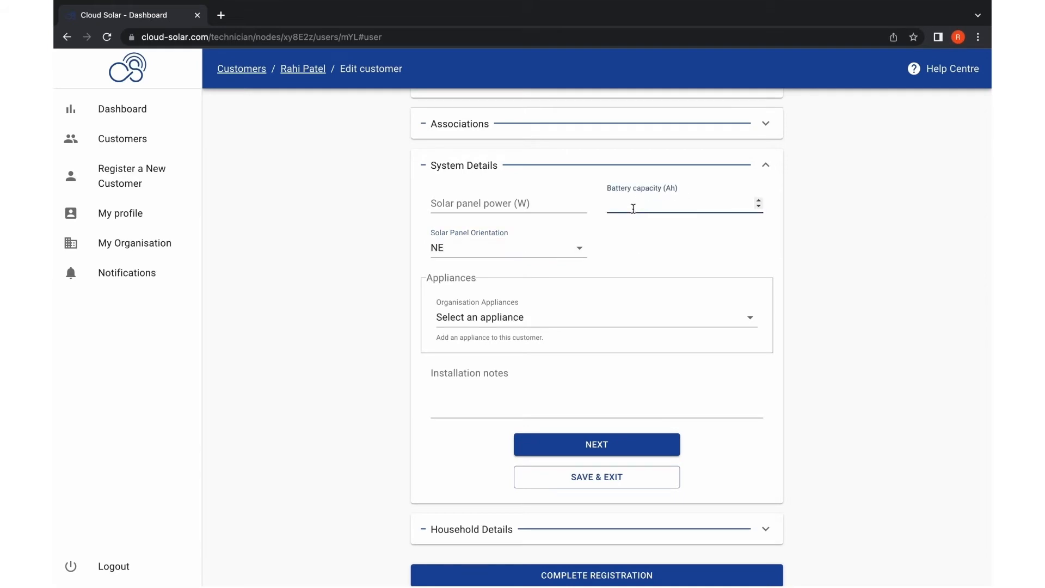
text(12)
click(685, 244)
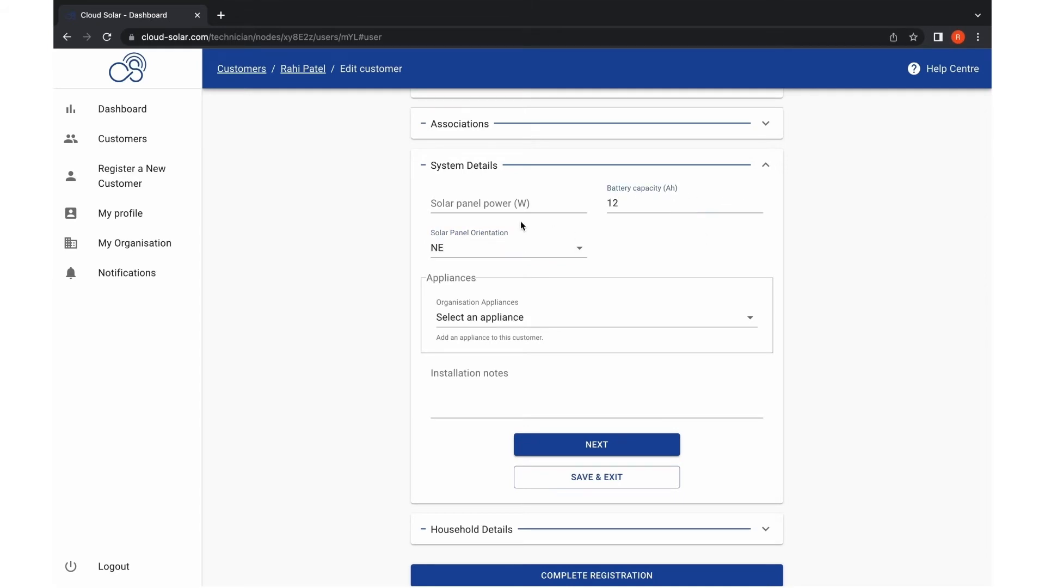
scroll(540, 344, down, 1)
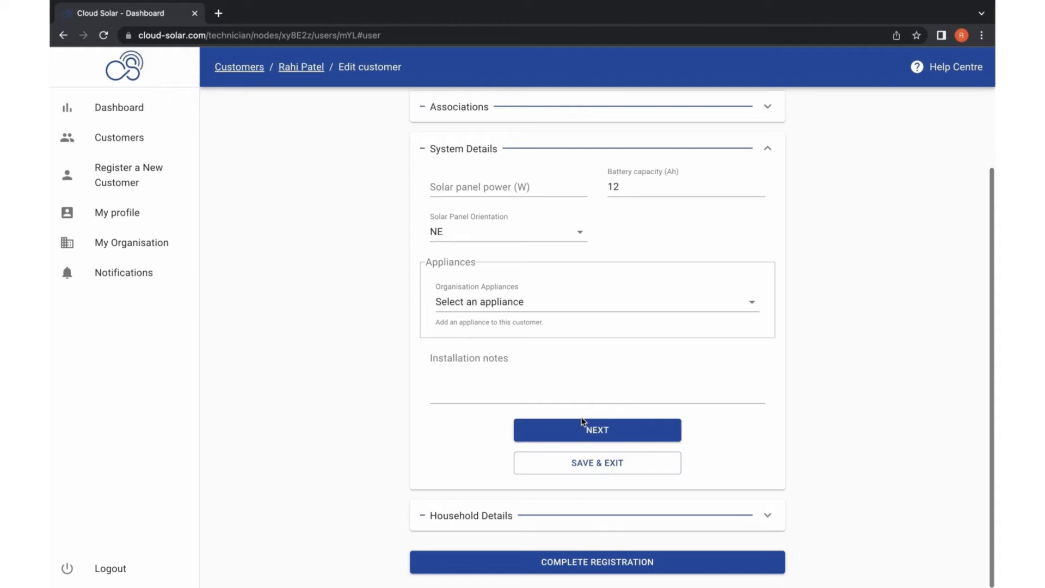
click(582, 424)
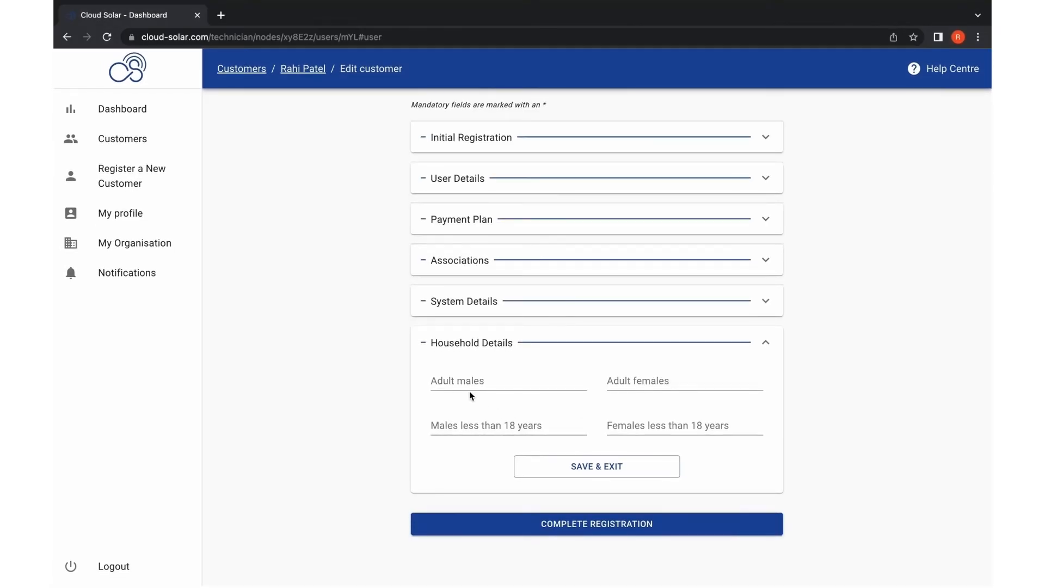
Step: Enter 1 adult male and 1 adult female in the household details and complete the registration
click(582, 378)
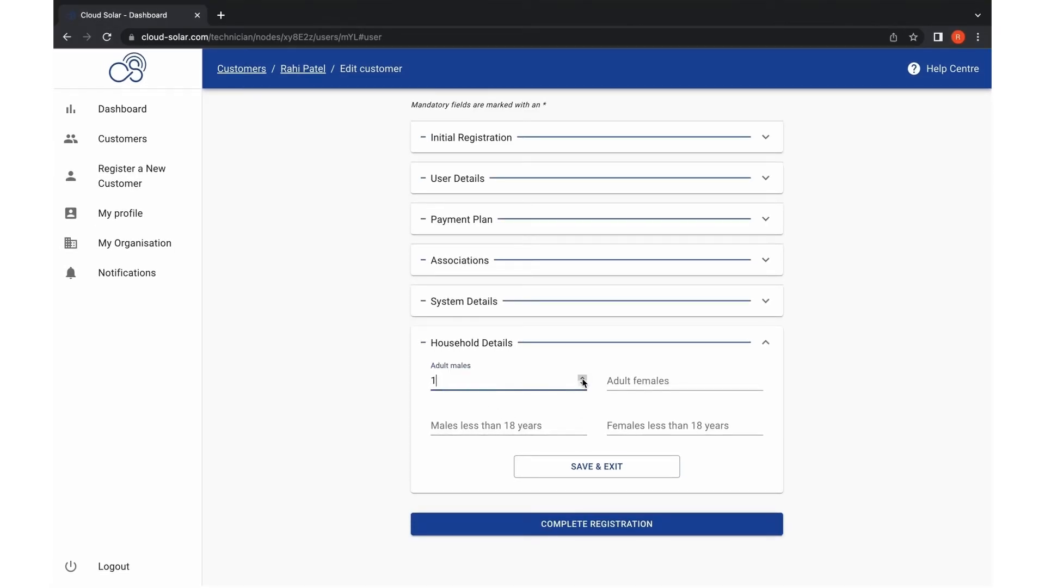
click(758, 378)
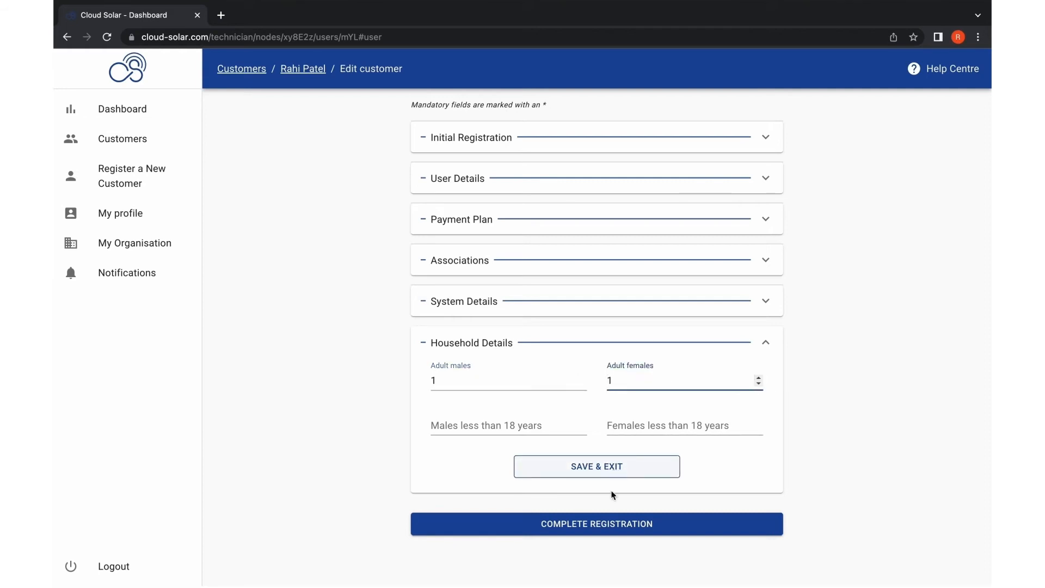
click(602, 532)
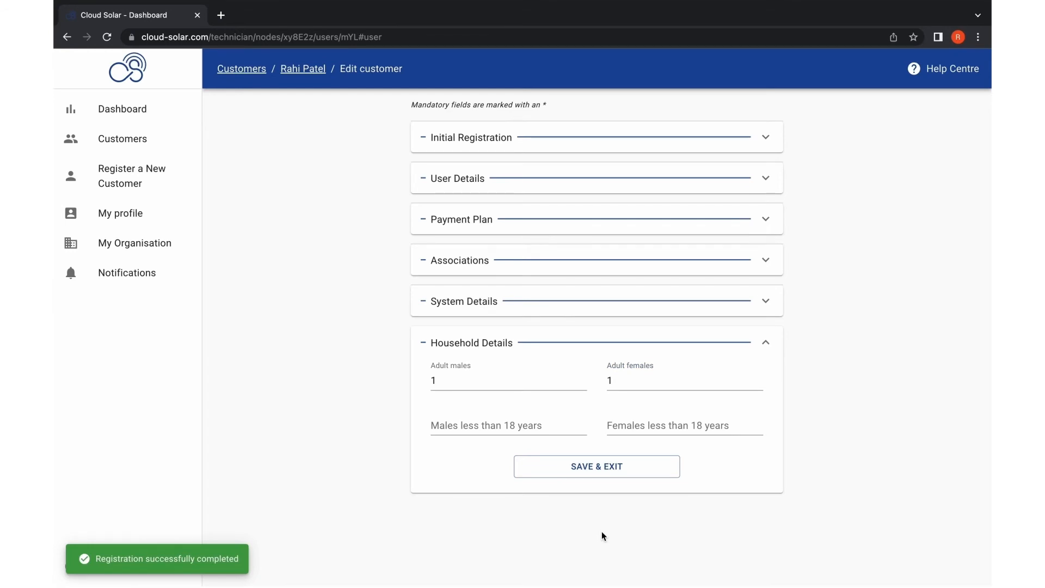
Step: Open your own profile and review its personal details, password and address fields
click(114, 214)
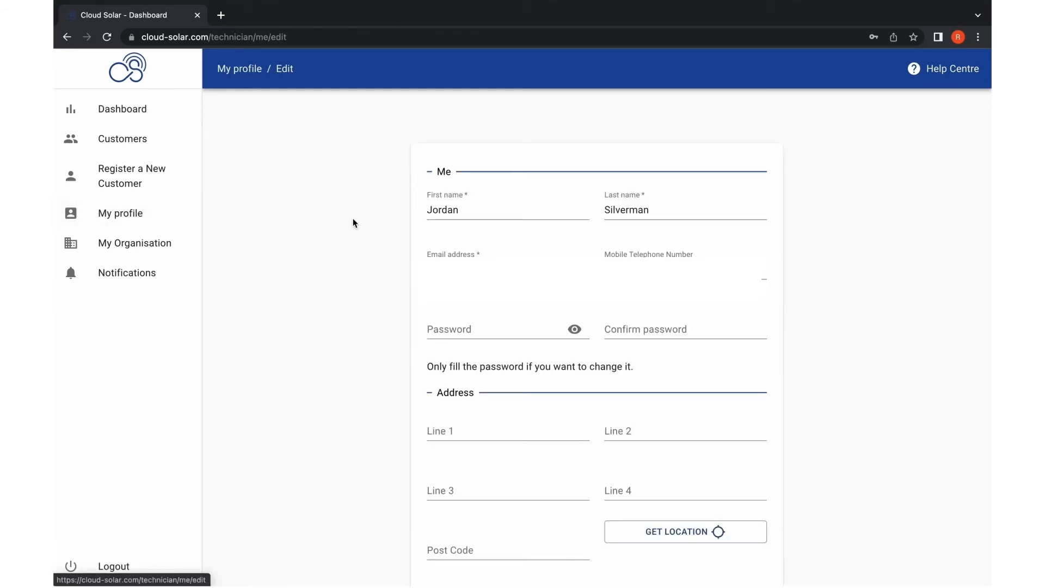
scroll(375, 252, down, 2)
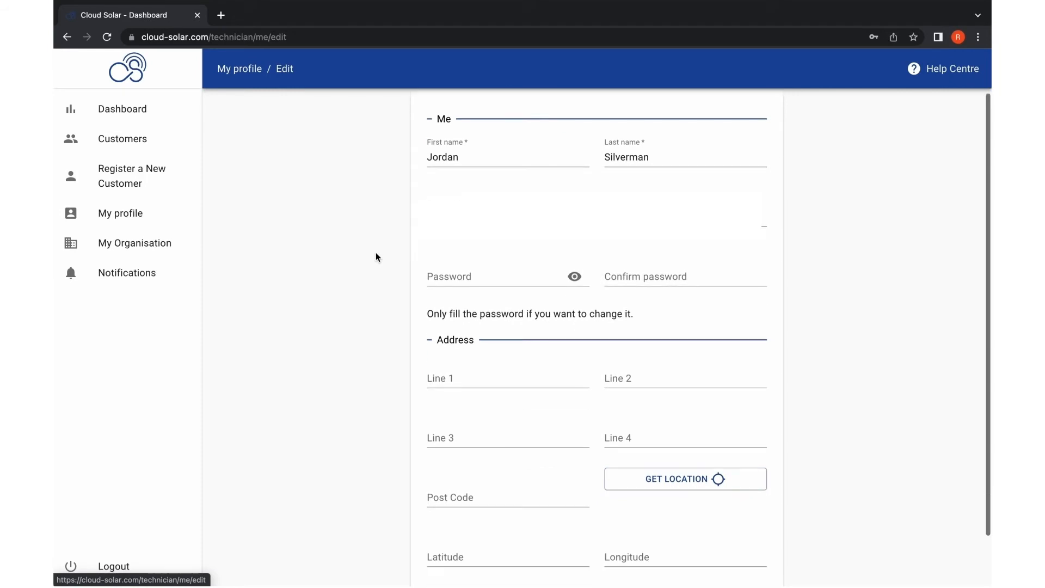
scroll(376, 253, down, 1)
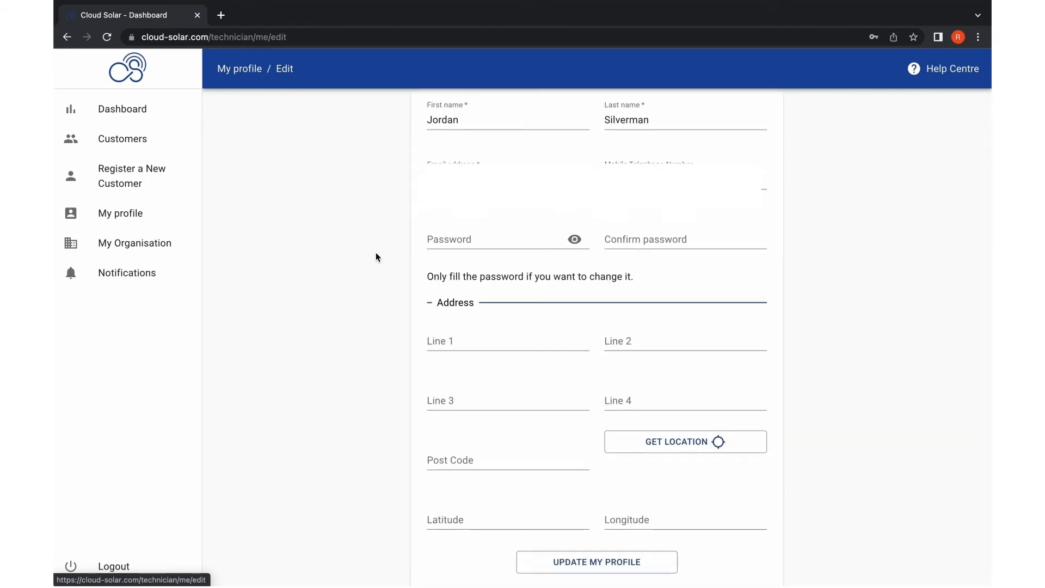
scroll(375, 257, down, 1)
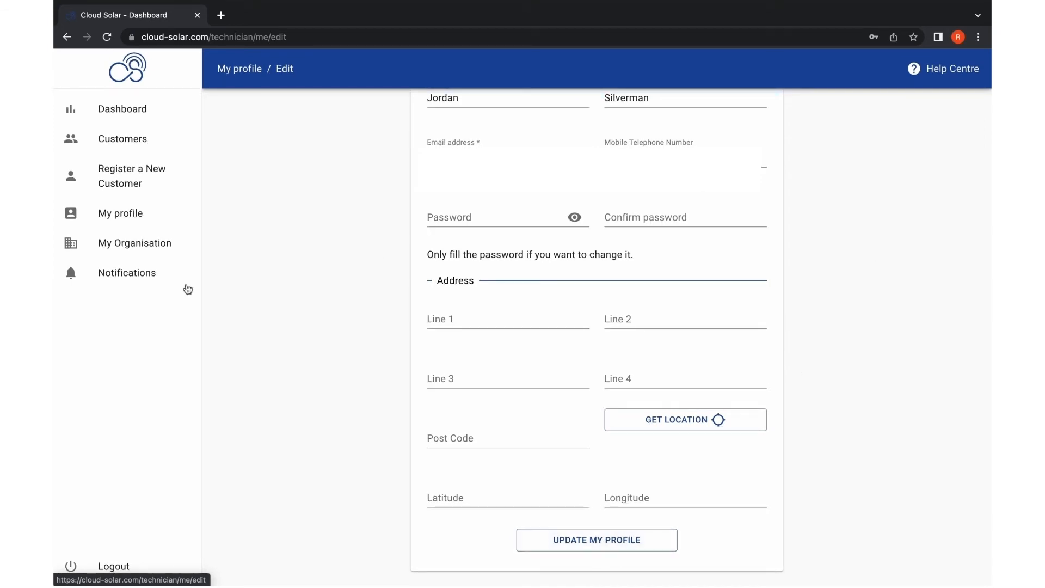
Step: Review the organisation's profile and team members, including the blank form for creating a new team member
click(151, 256)
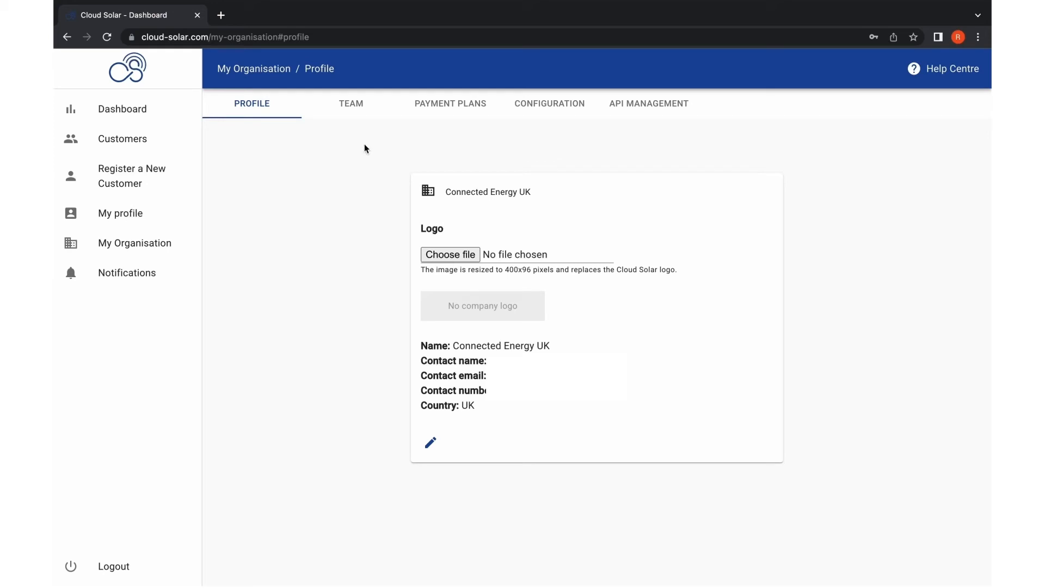
click(351, 108)
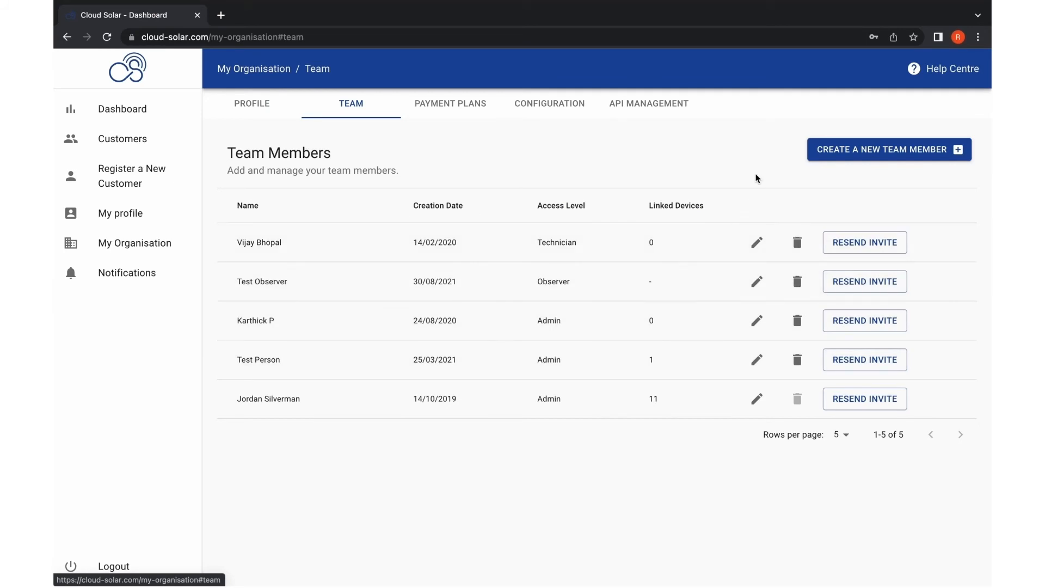
click(849, 150)
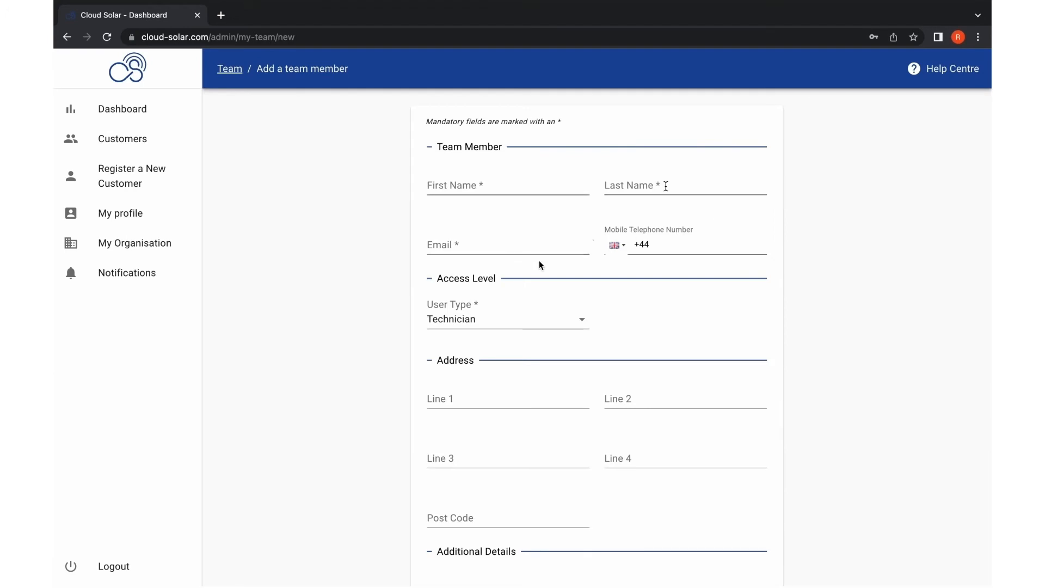
scroll(651, 336, down, 3)
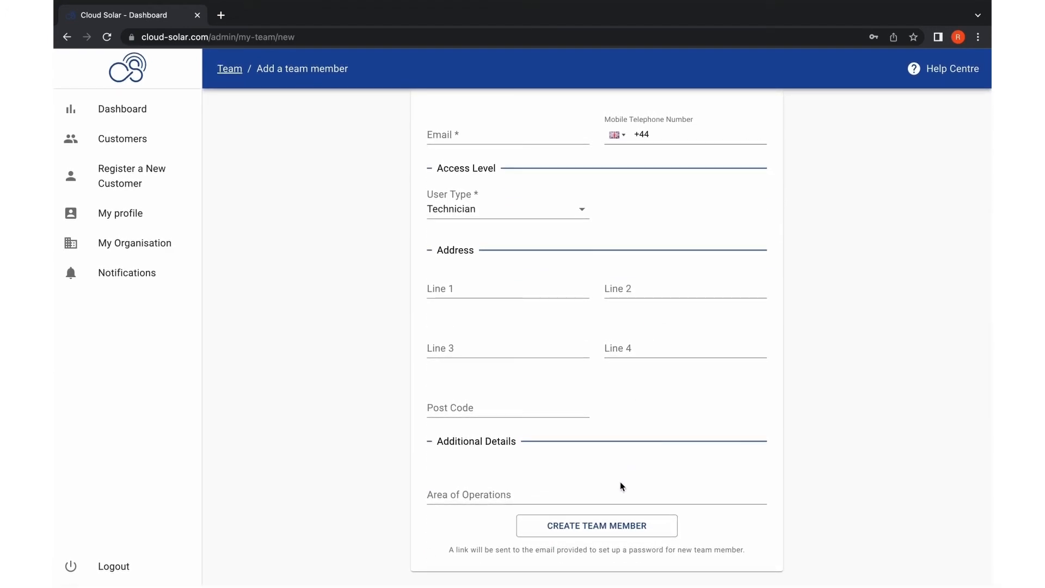
scroll(356, 385, left, 5)
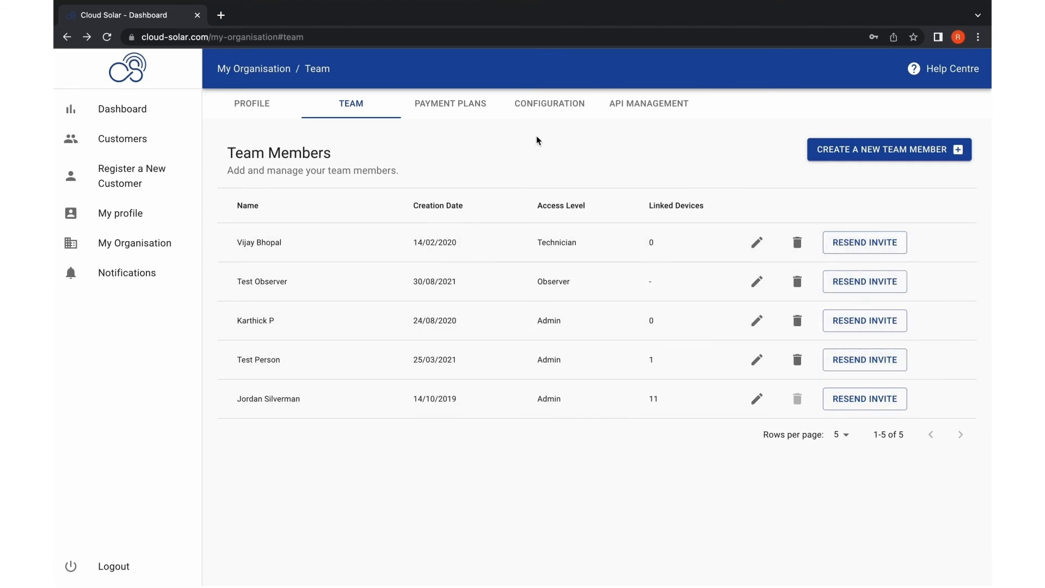
Step: Review the organisation's payment plans and the blank form for creating a new plan, and return to the plan list
click(451, 111)
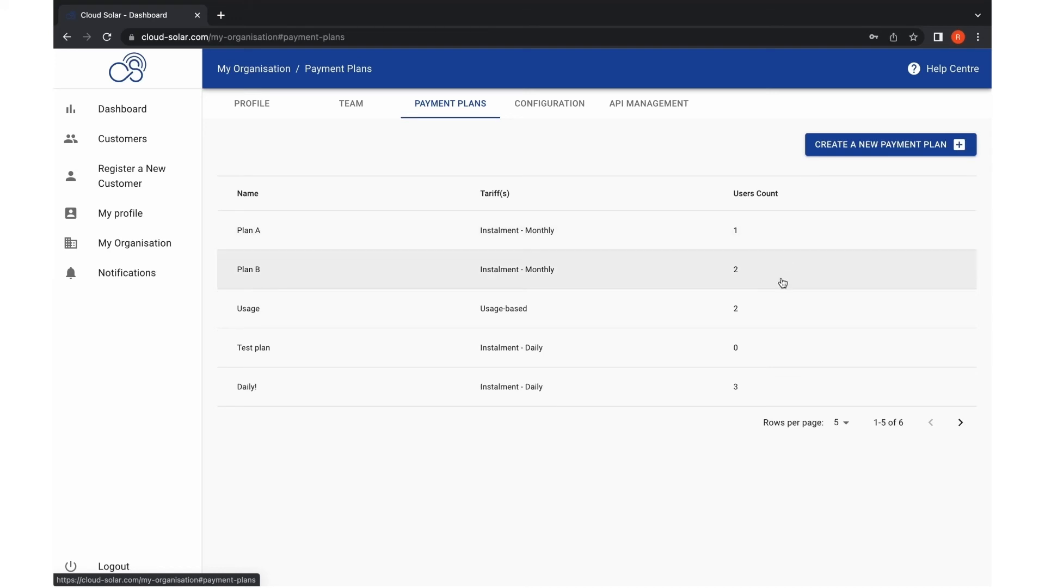
click(847, 154)
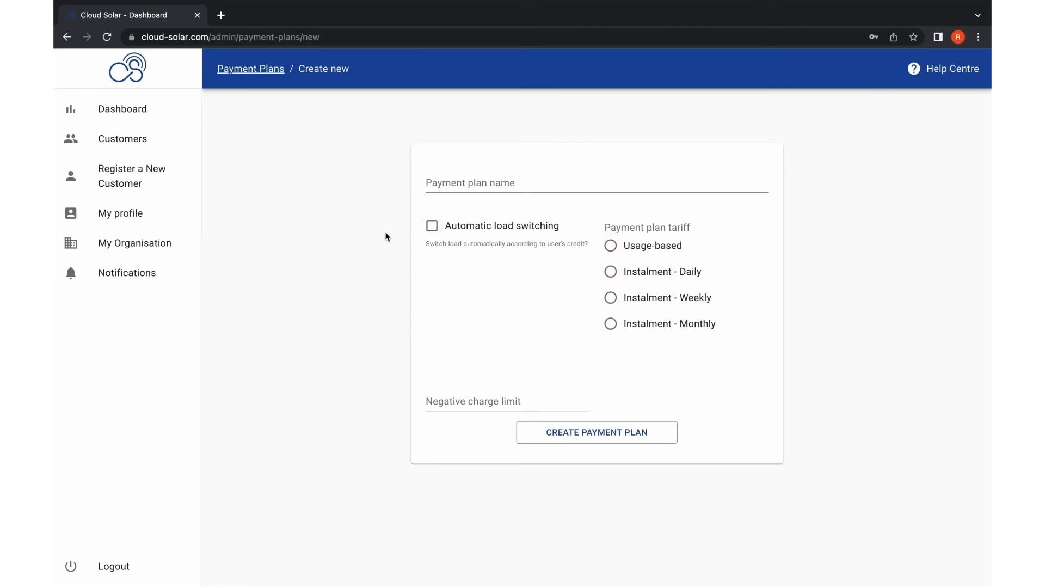
scroll(386, 237, left, 5)
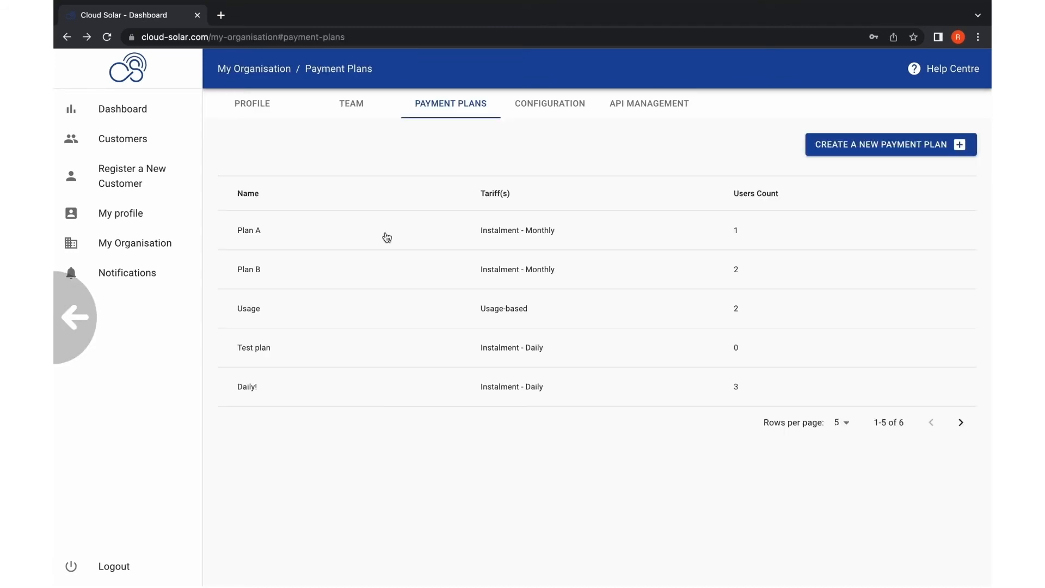
Step: Examine the appliances and labels set up in the organisation's configuration
click(556, 114)
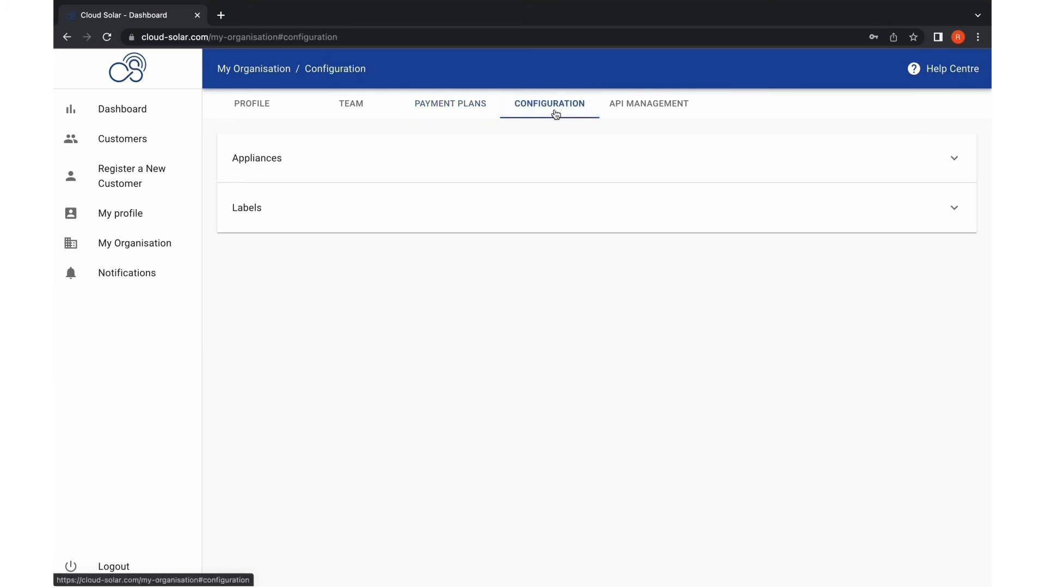
click(562, 155)
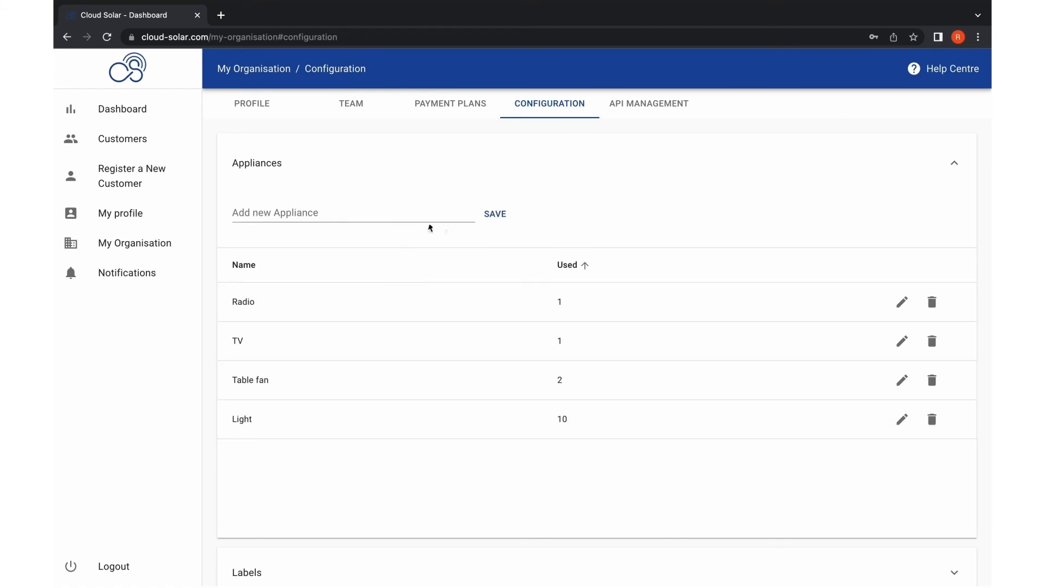
scroll(403, 238, down, 1)
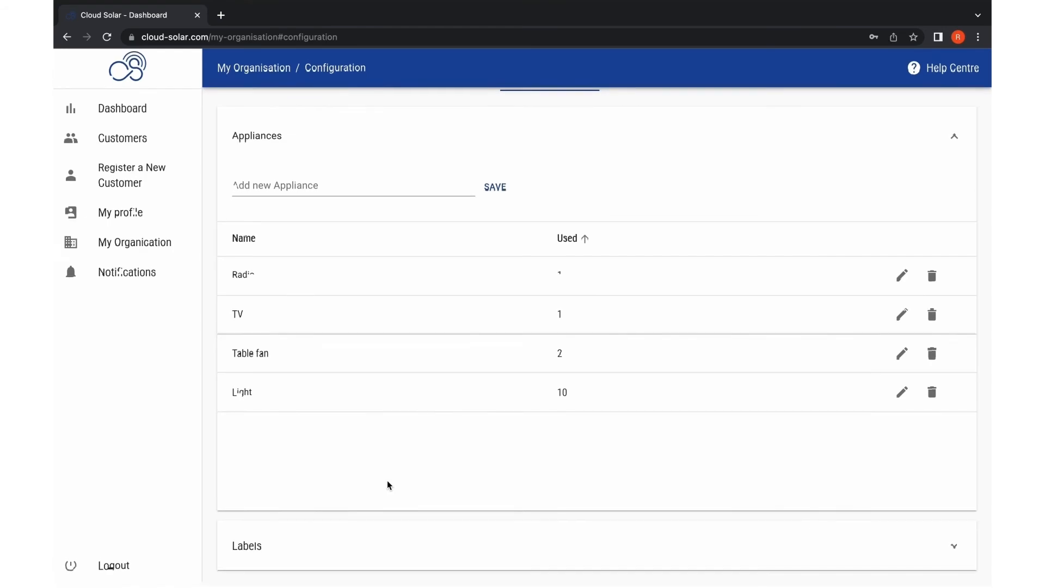
click(384, 547)
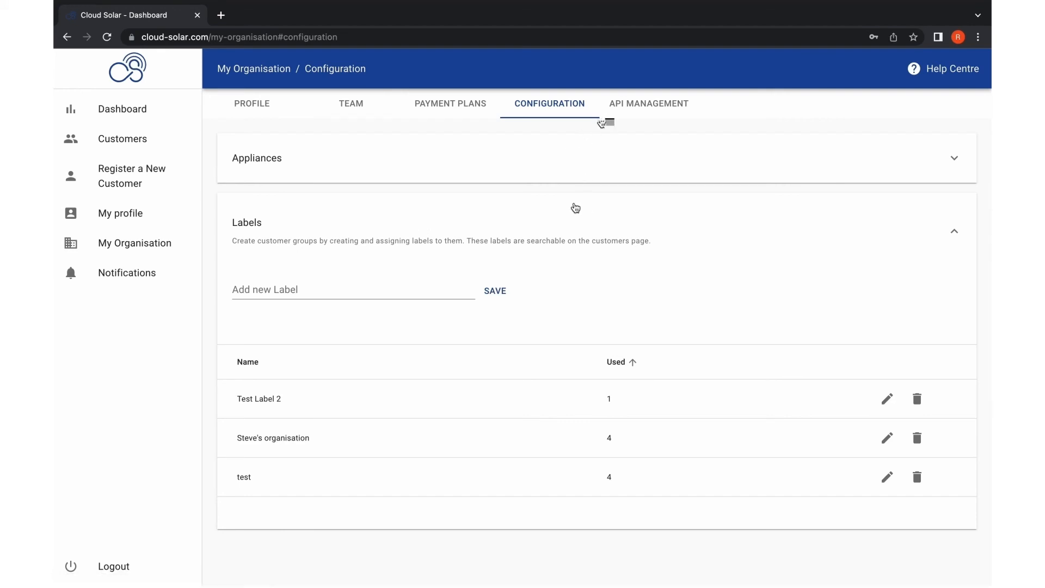
Step: Filter the customers list by the label "test"
click(145, 144)
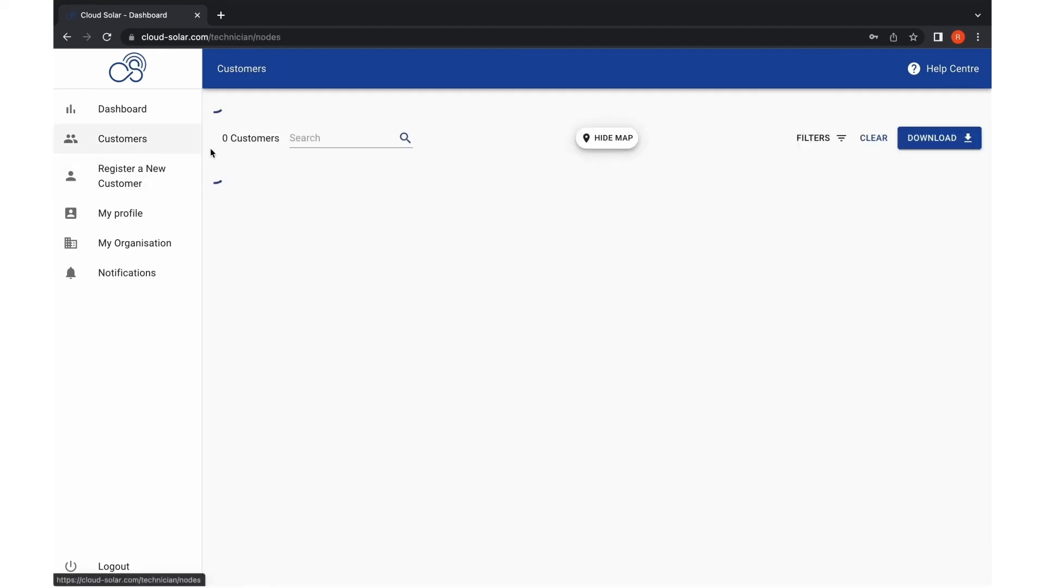
click(824, 298)
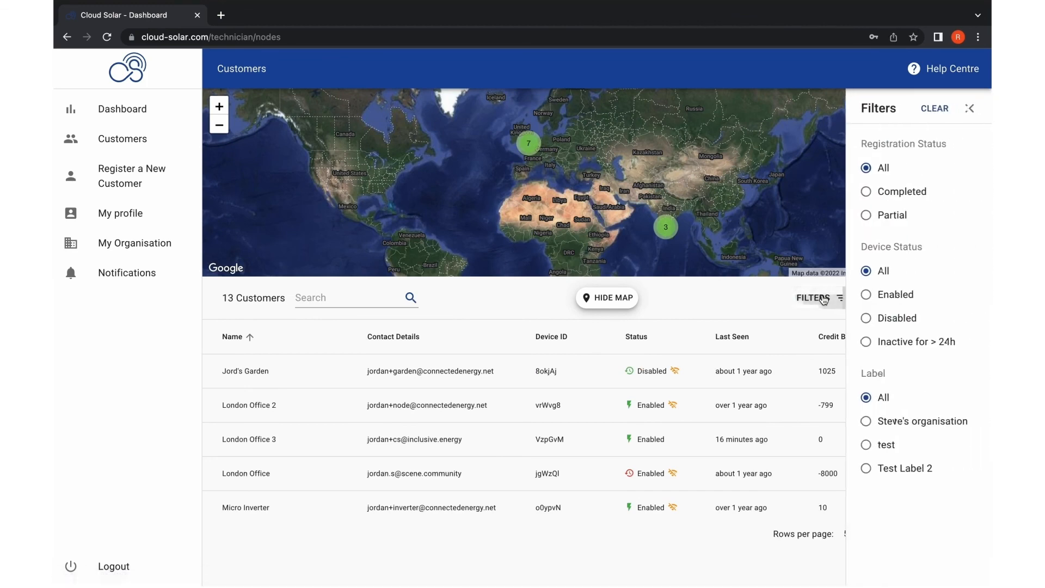
click(877, 444)
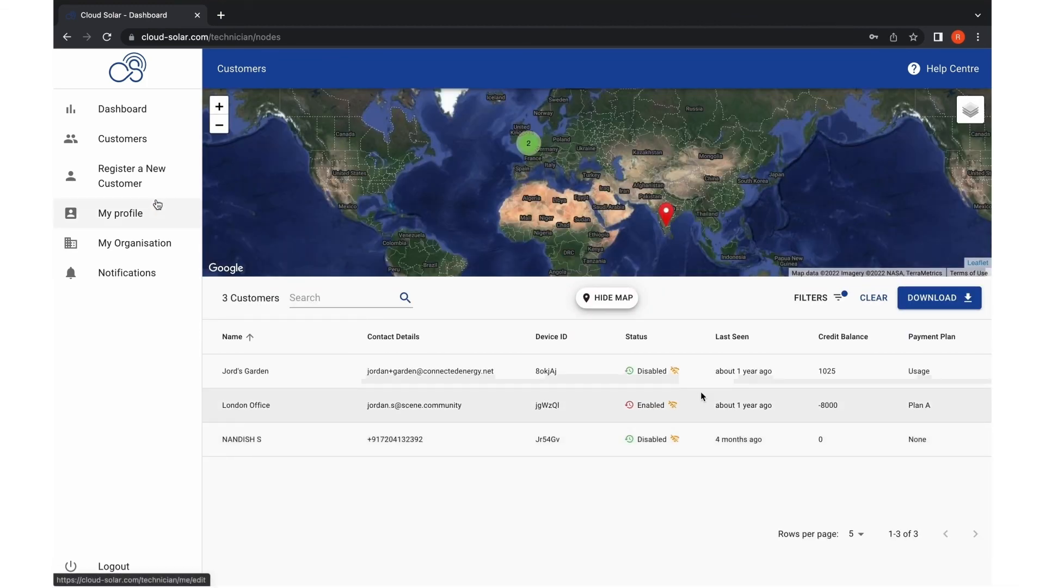
Step: View the organisation's API key management page and its notification history
click(149, 242)
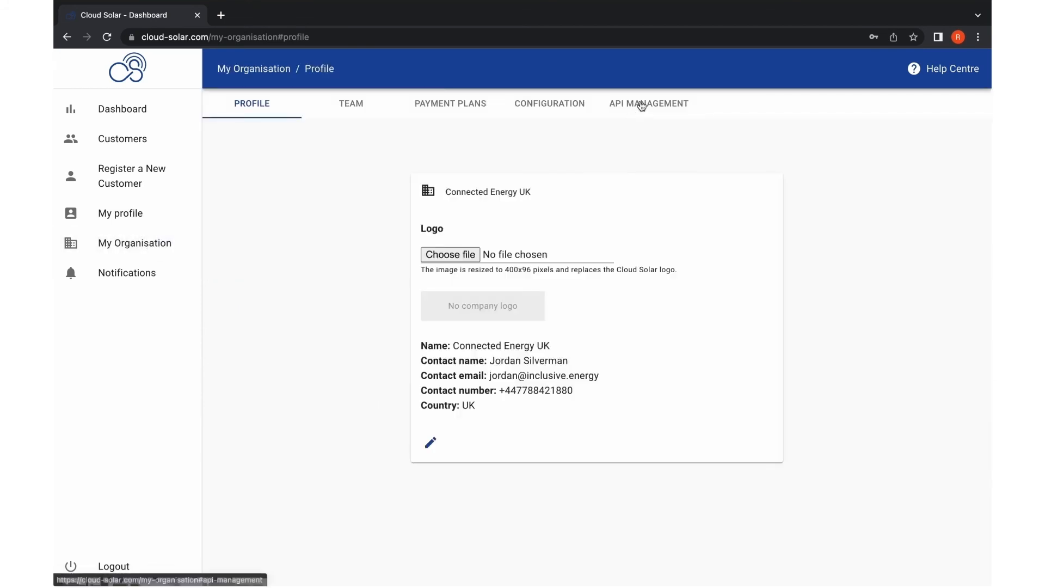
click(640, 105)
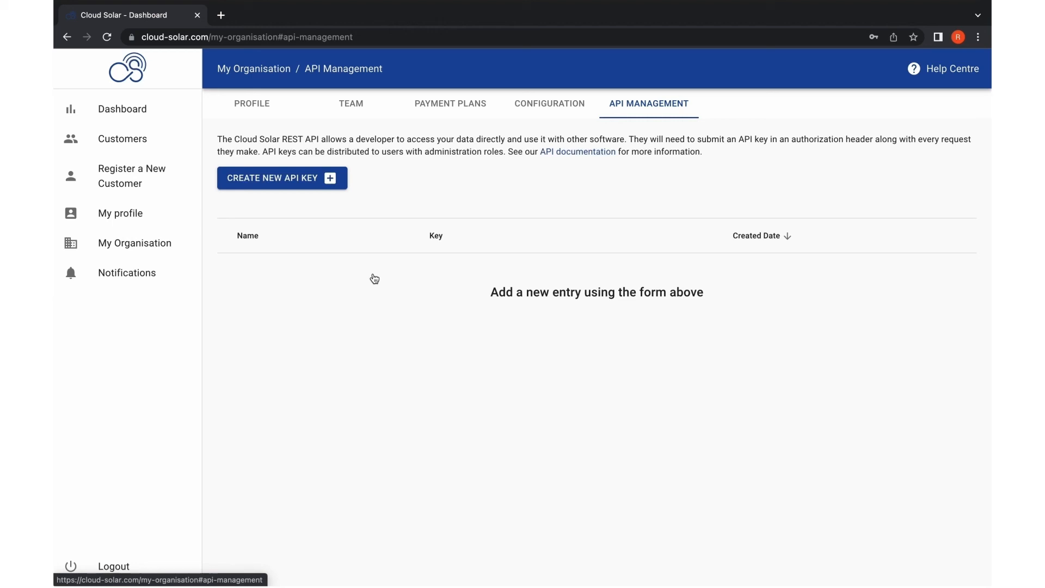
click(154, 275)
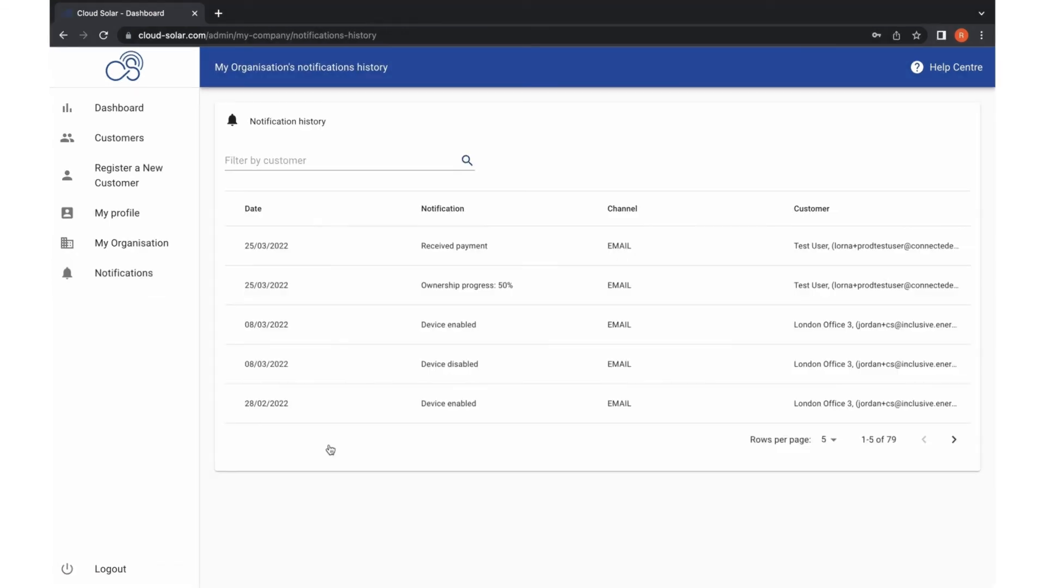